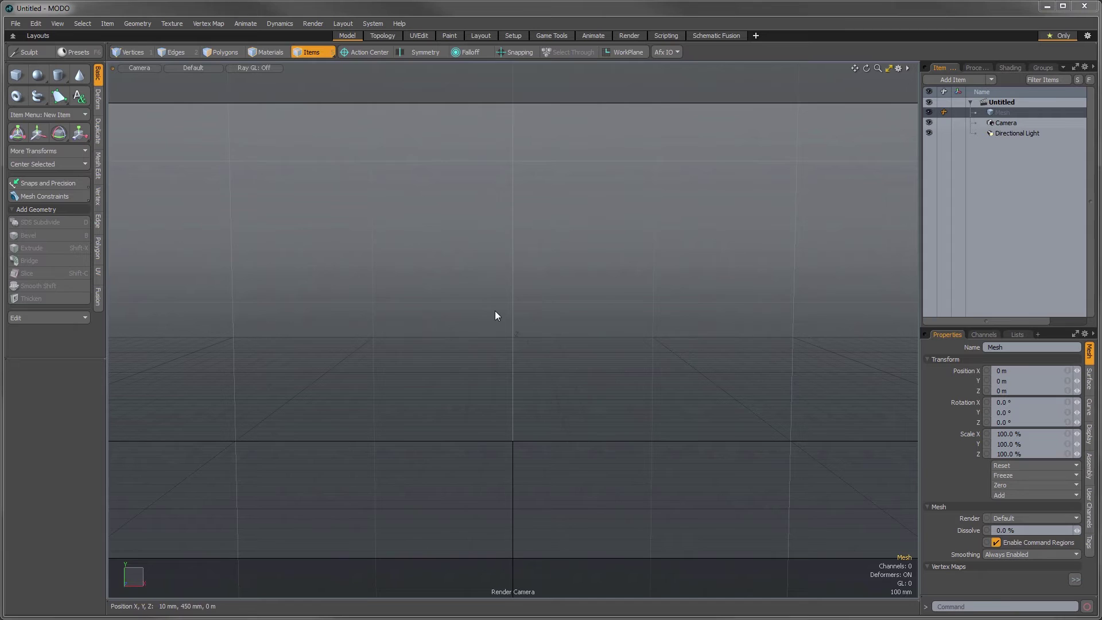
# Open Coffee_Package.lxo from the SourceFiles > Video_03 folder.
pyautogui.click(16, 23)
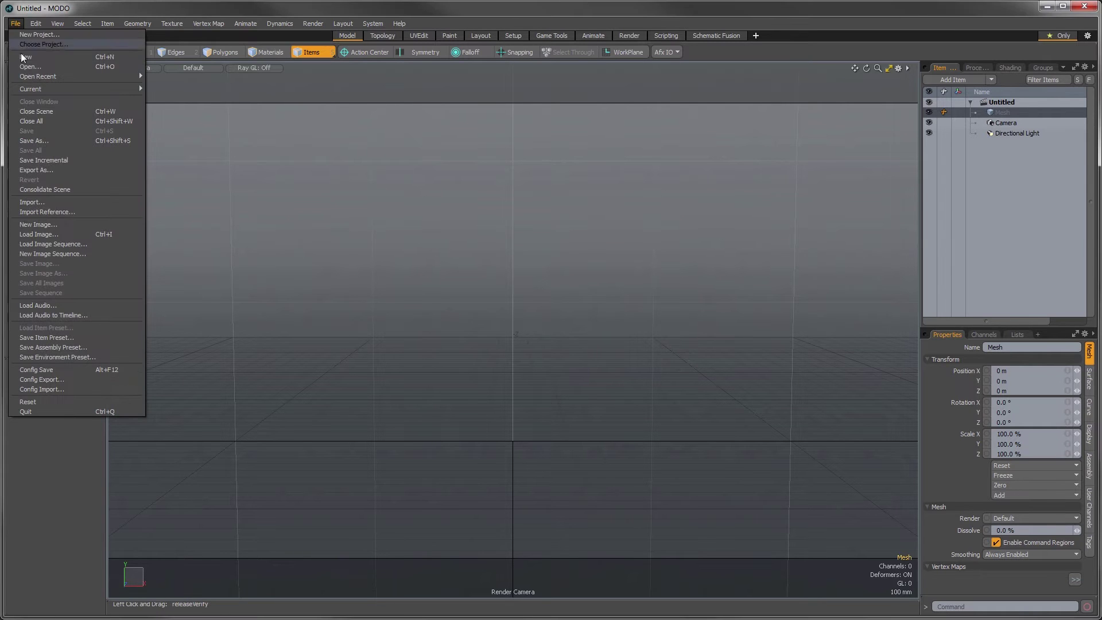
pyautogui.click(24, 66)
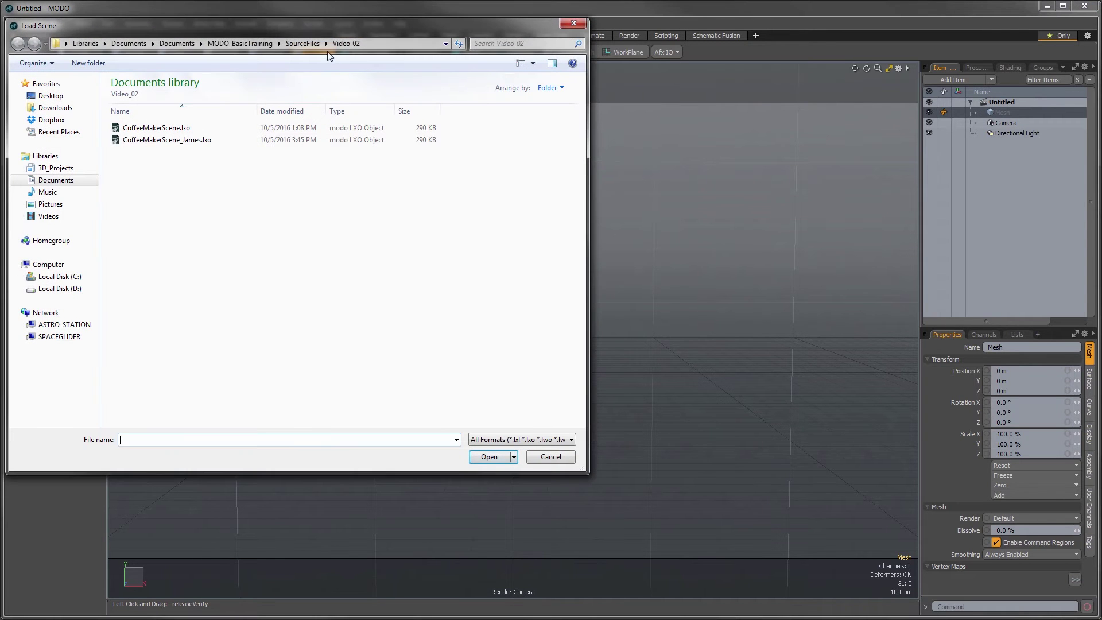
pyautogui.click(326, 44)
pyautogui.click(339, 81)
pyautogui.click(172, 127)
pyautogui.click(492, 457)
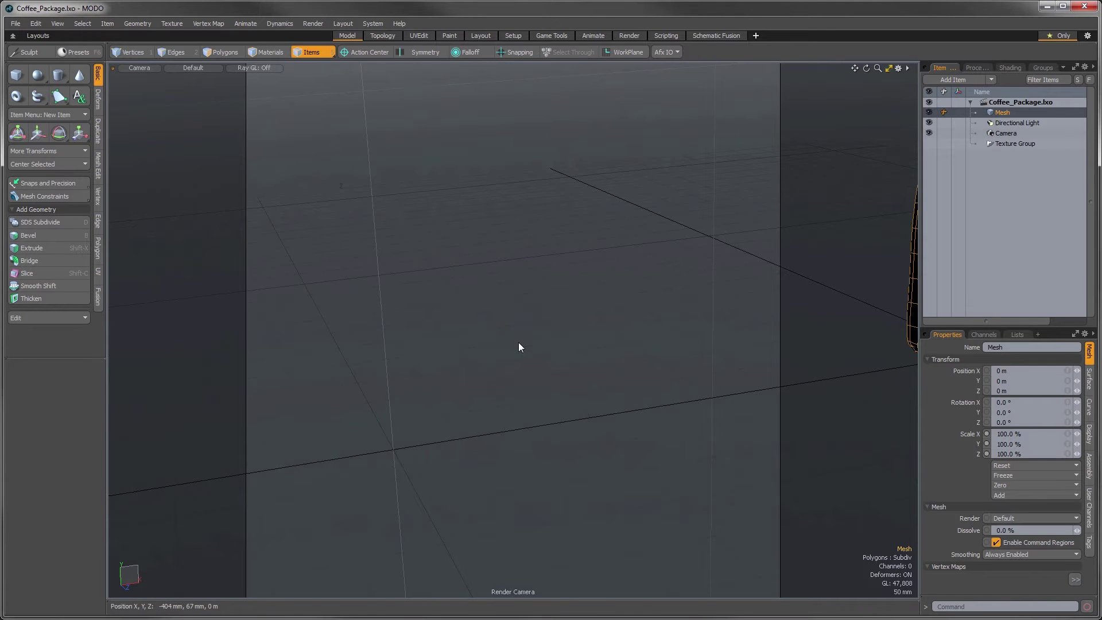
# Frame the coffee bag with A, then orbit and zoom in slightly for a full view.
pyautogui.press('a')
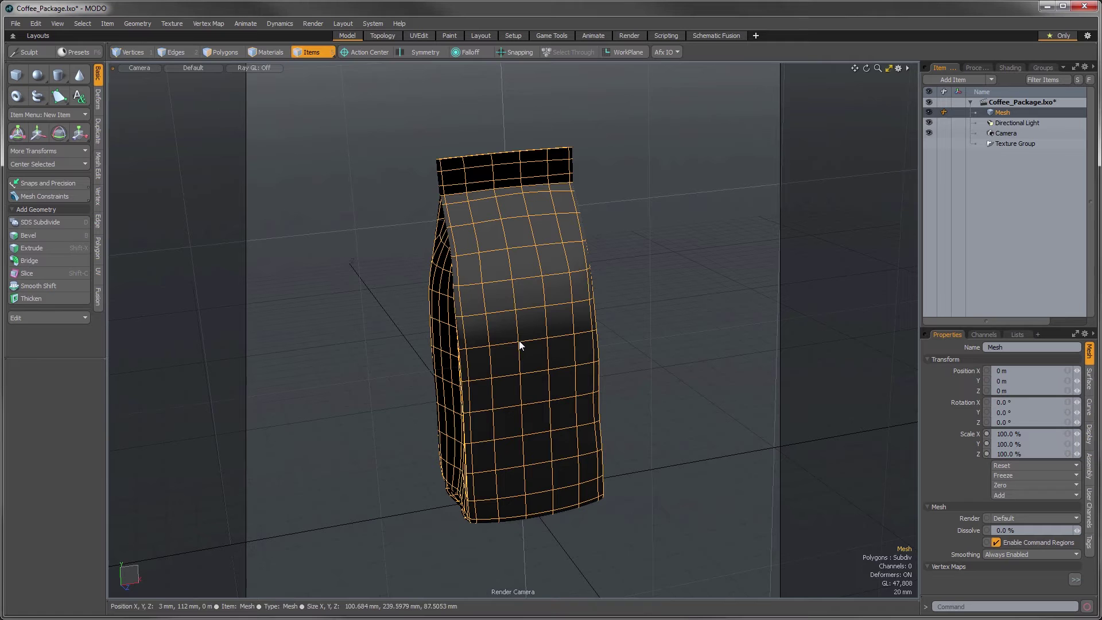
pyautogui.press('alt')
pyautogui.keyDown('alt'); pyautogui.moveTo(506, 126); pyautogui.dragTo(524, 133); pyautogui.keyUp('alt')
pyautogui.keyDown('ctrl'); pyautogui.keyDown('alt'); pyautogui.moveTo(539, 295); pyautogui.dragTo(600, 291); pyautogui.keyUp('alt'); pyautogui.keyUp('ctrl')
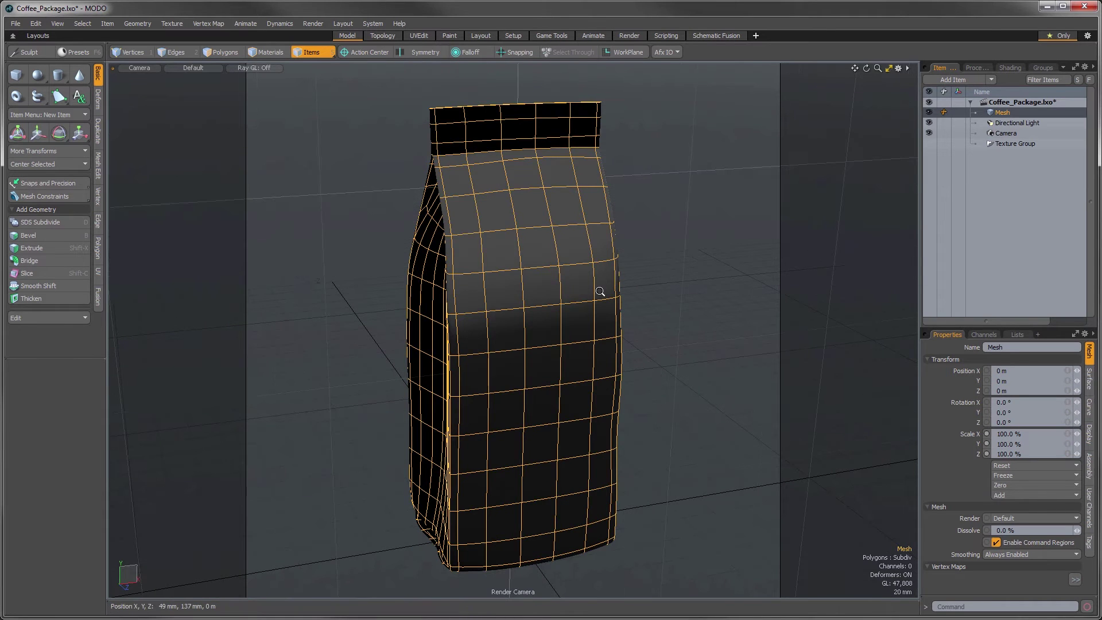
pyautogui.press('F8')
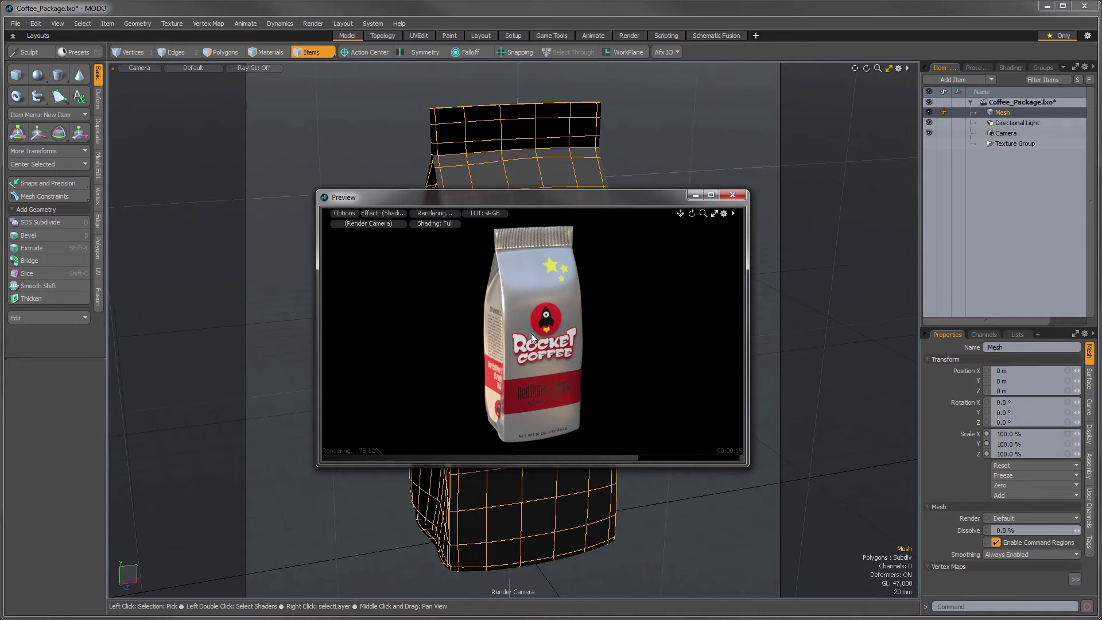
pyautogui.press('F8')
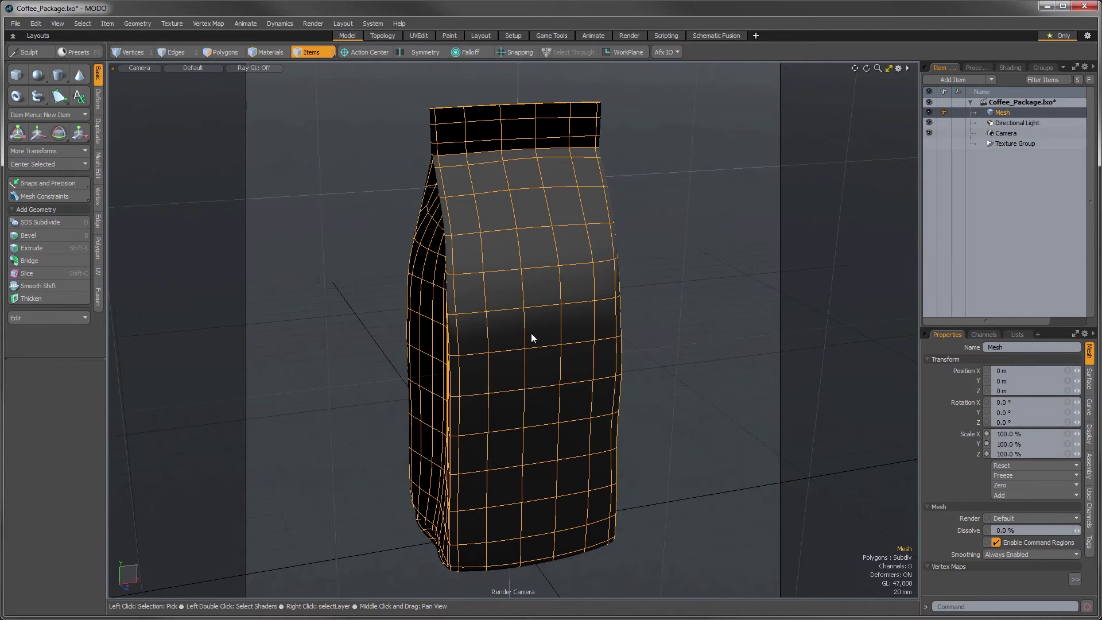
pyautogui.click(1007, 132)
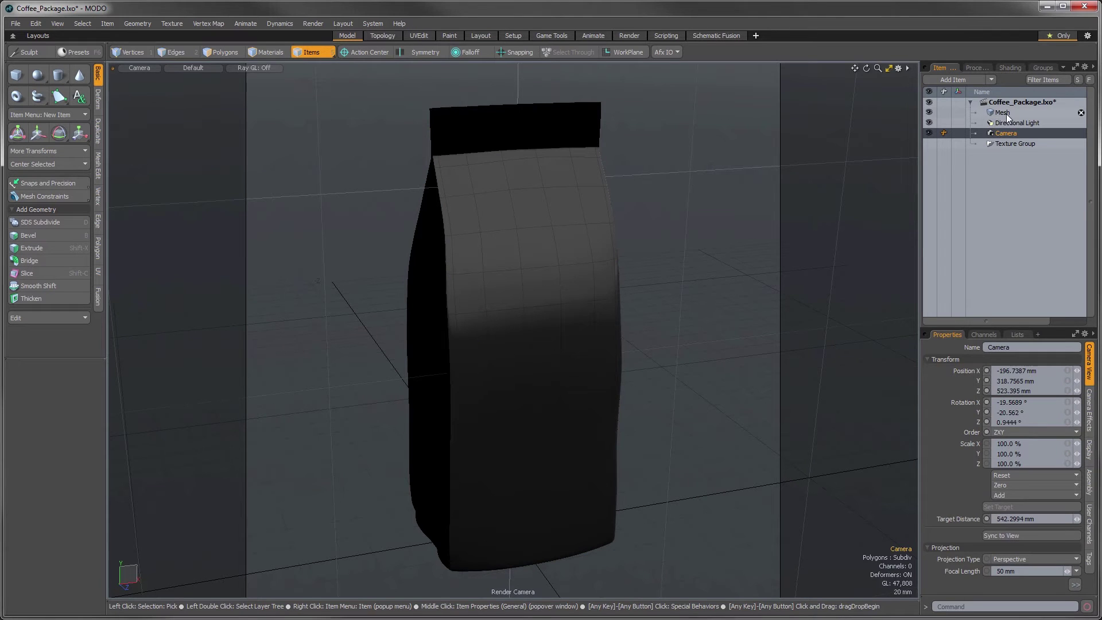
pyautogui.click(1007, 114)
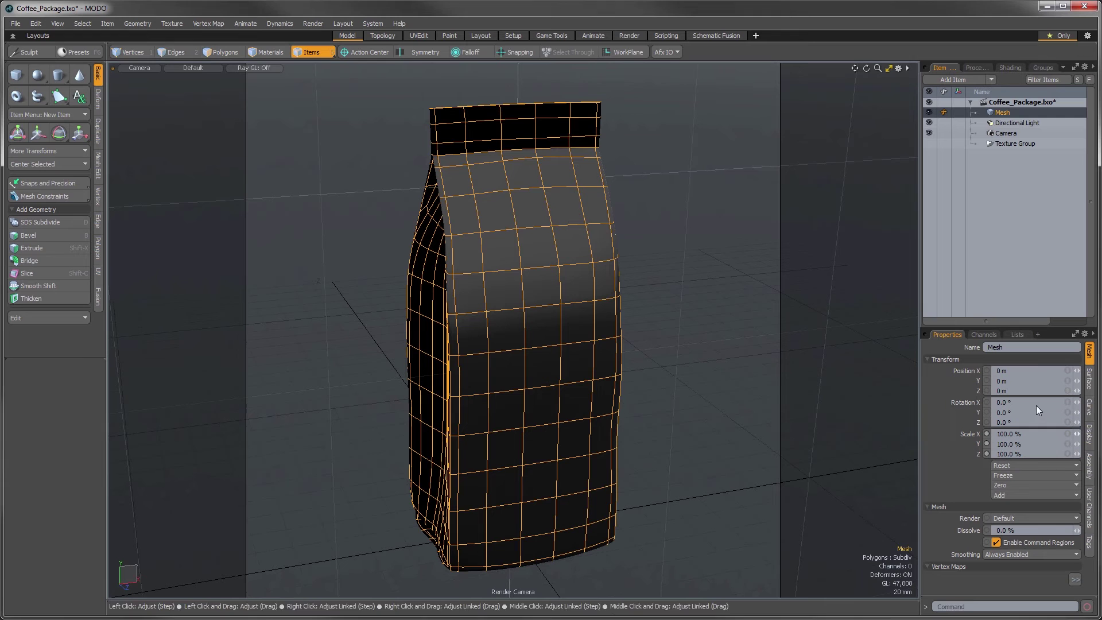
# Enter 'Coffee Pouch' in the mesh item's Properties Name field.
pyautogui.doubleClick(1036, 349)
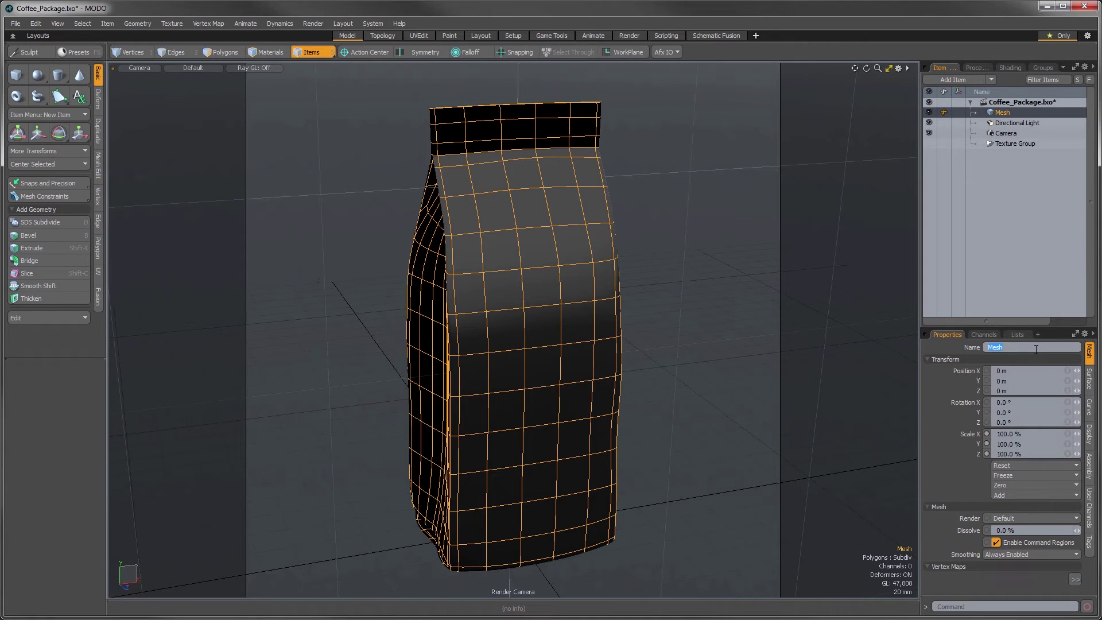
pyautogui.write('Coffee Pouch')
pyautogui.press('Return')
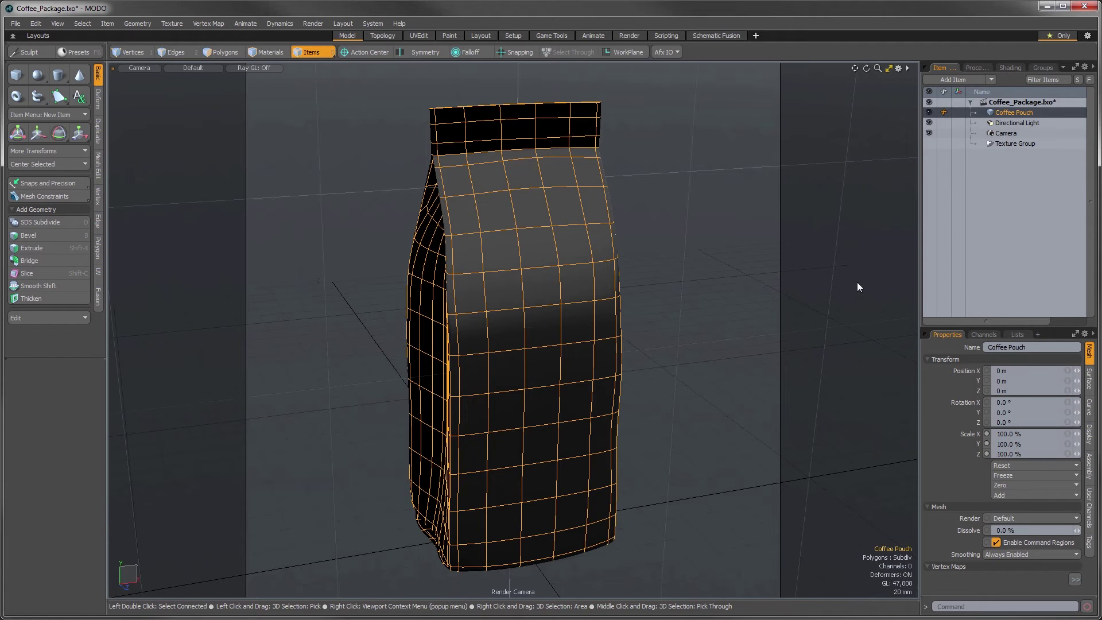
# Load CoffeeMakerScene_James.lxo from the recent files list.
pyautogui.click(17, 25)
pyautogui.moveTo(42, 77)
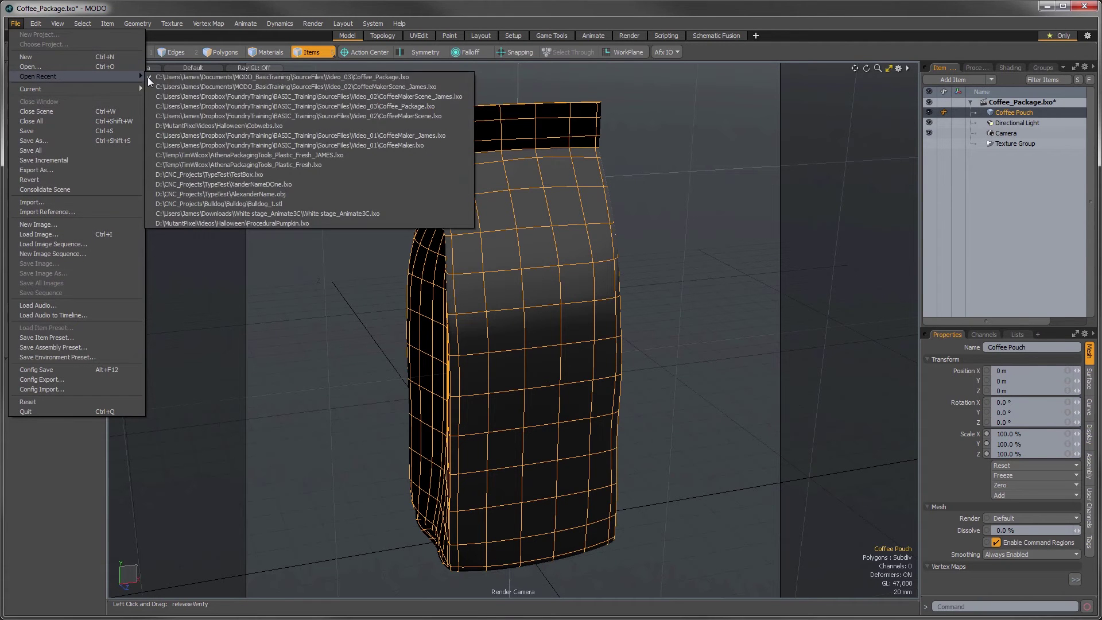
pyautogui.click(210, 86)
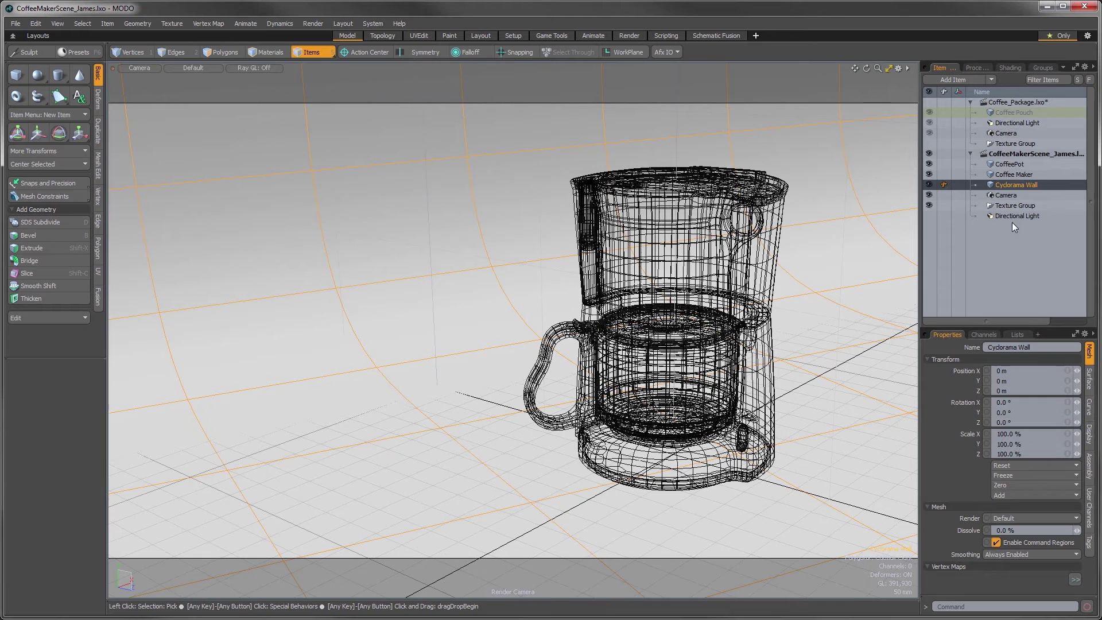
# Drag the coffee maker scene's Camera above CoffeePot in the Item List.
pyautogui.click(991, 154)
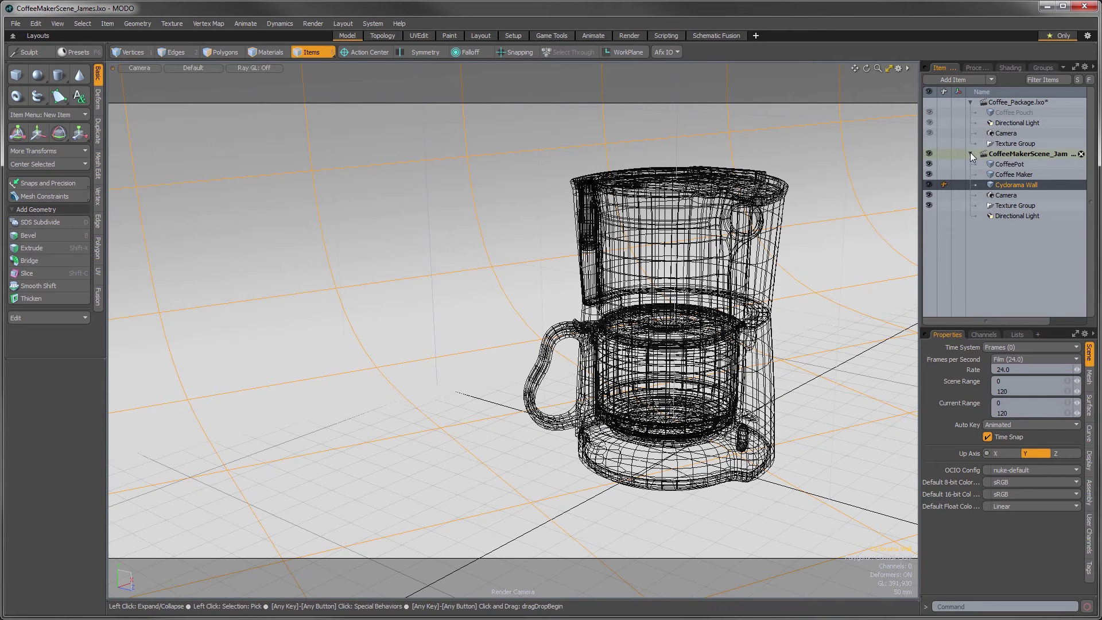
pyautogui.click(969, 153)
pyautogui.click(969, 154)
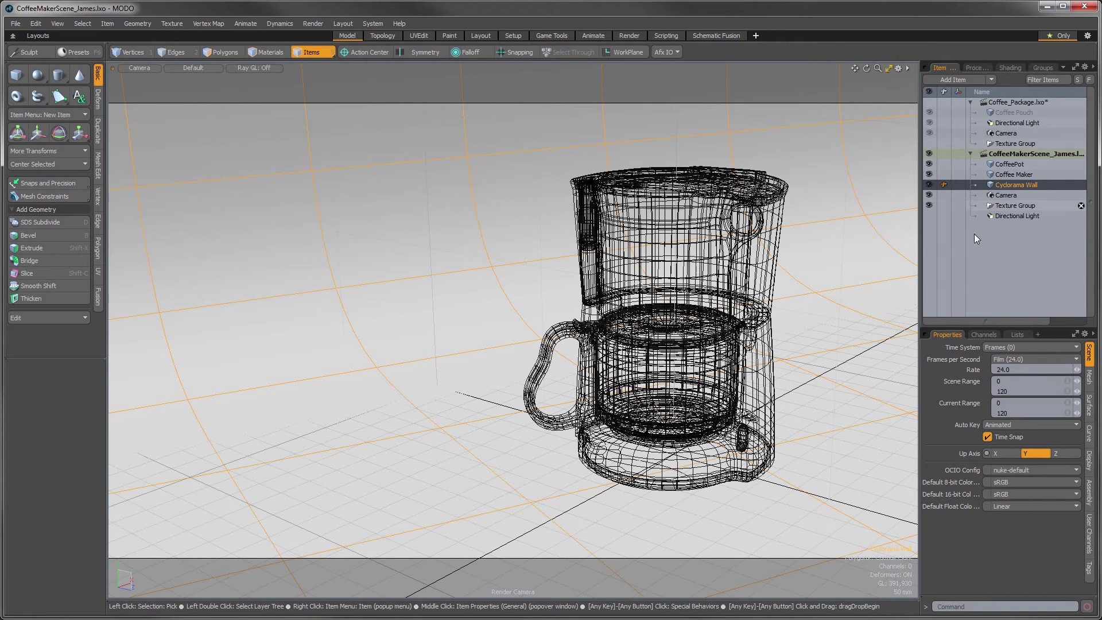
pyautogui.click(1000, 195)
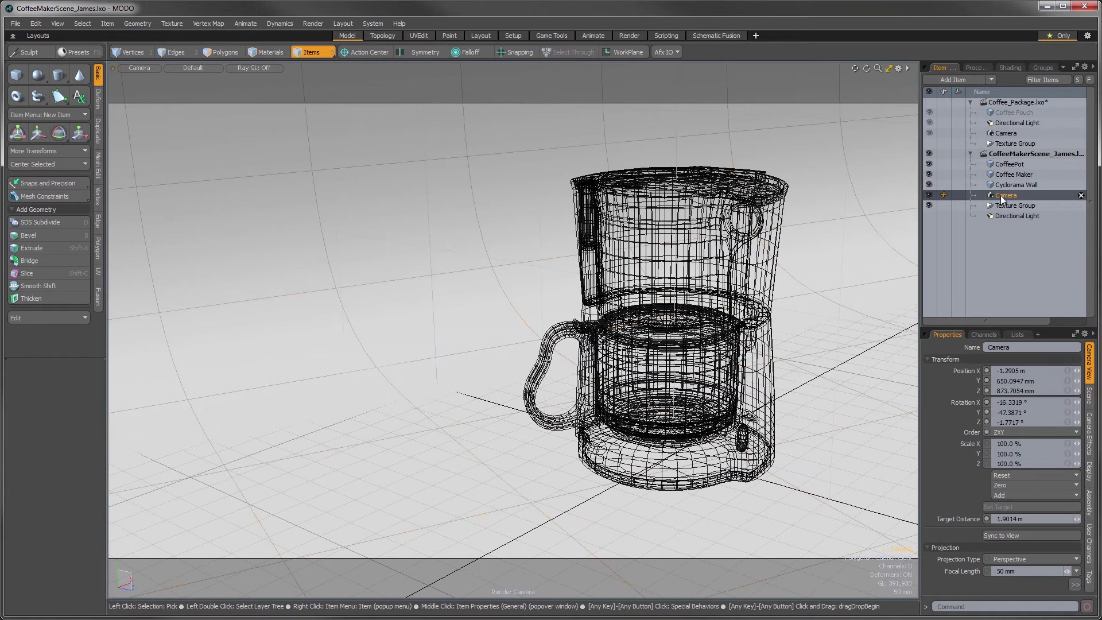
pyautogui.moveTo(1001, 195); pyautogui.dragTo(1010, 159)
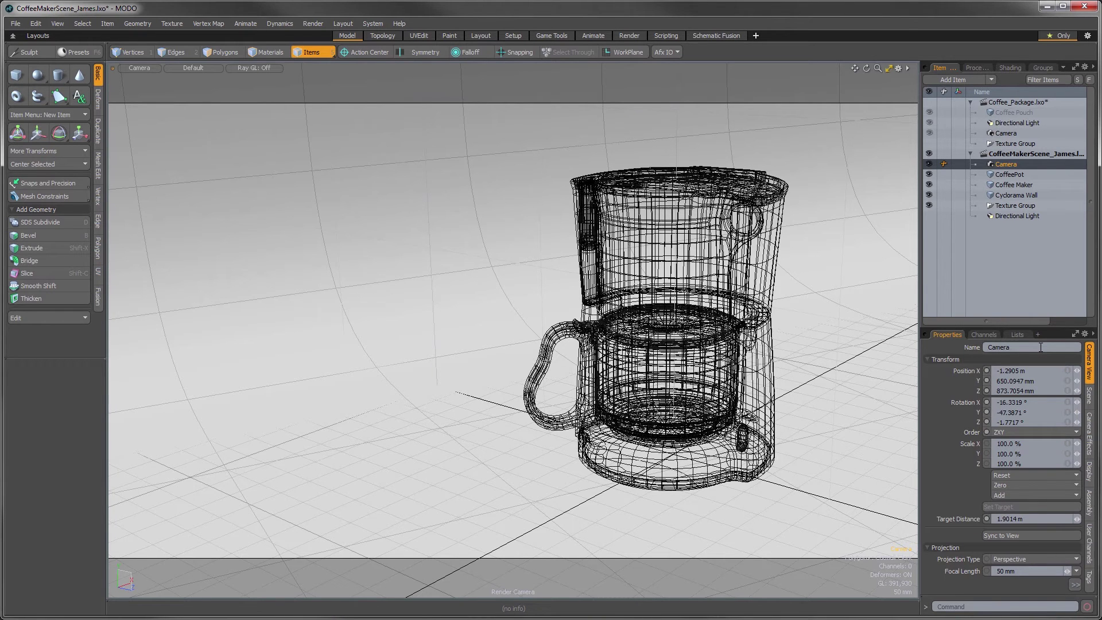
# Drag Coffee Pouch from Coffee_Package.lxo onto CoffeeMakerScene_James.lxo to start importing it.
pyautogui.click(1004, 105)
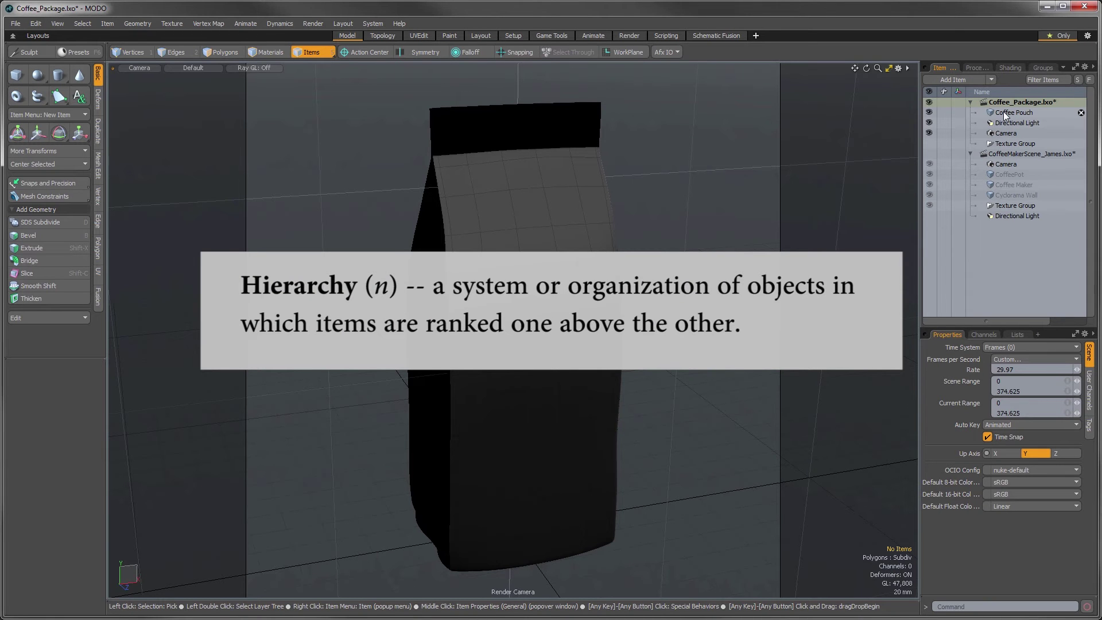
pyautogui.moveTo(1005, 114); pyautogui.dragTo(1007, 190)
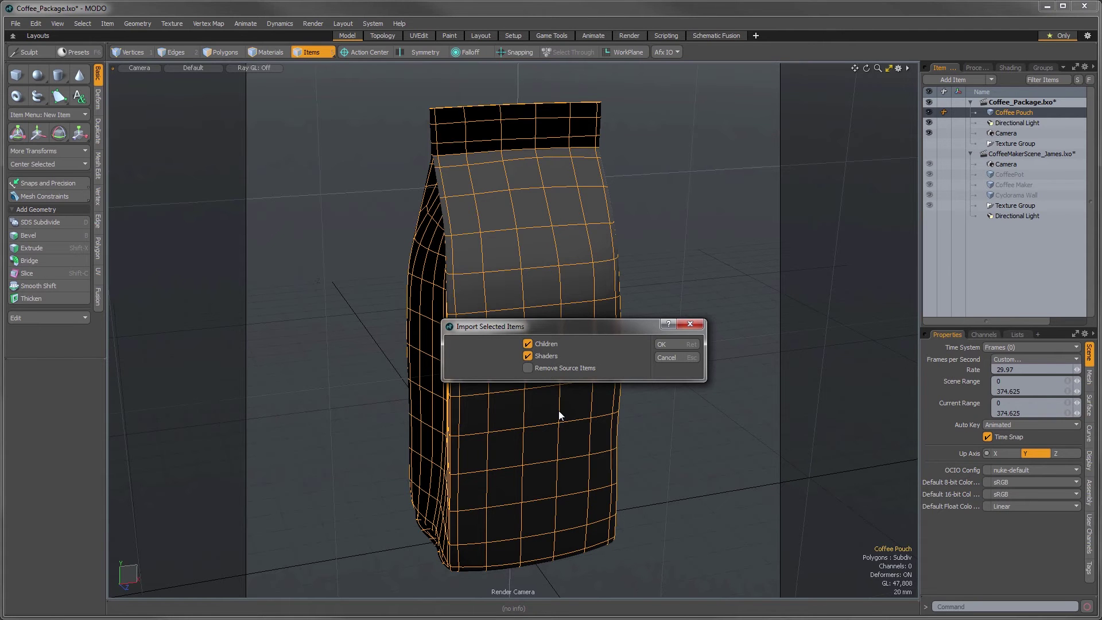
# Confirm the Import Selected Items dialog with Children and Shaders enabled.
pyautogui.click(663, 344)
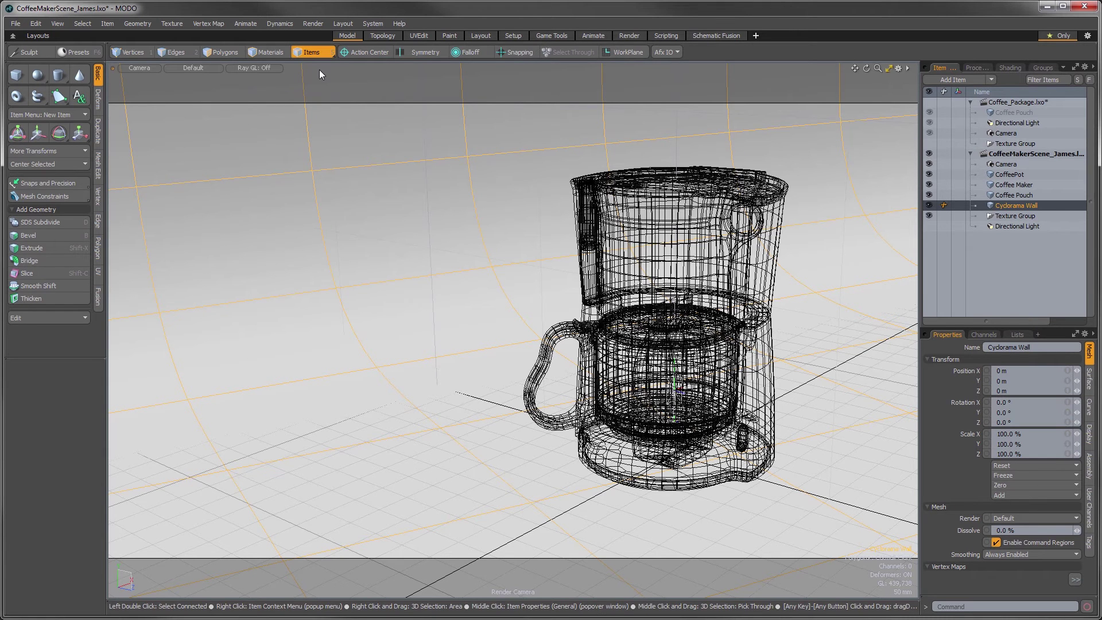
pyautogui.click(226, 50)
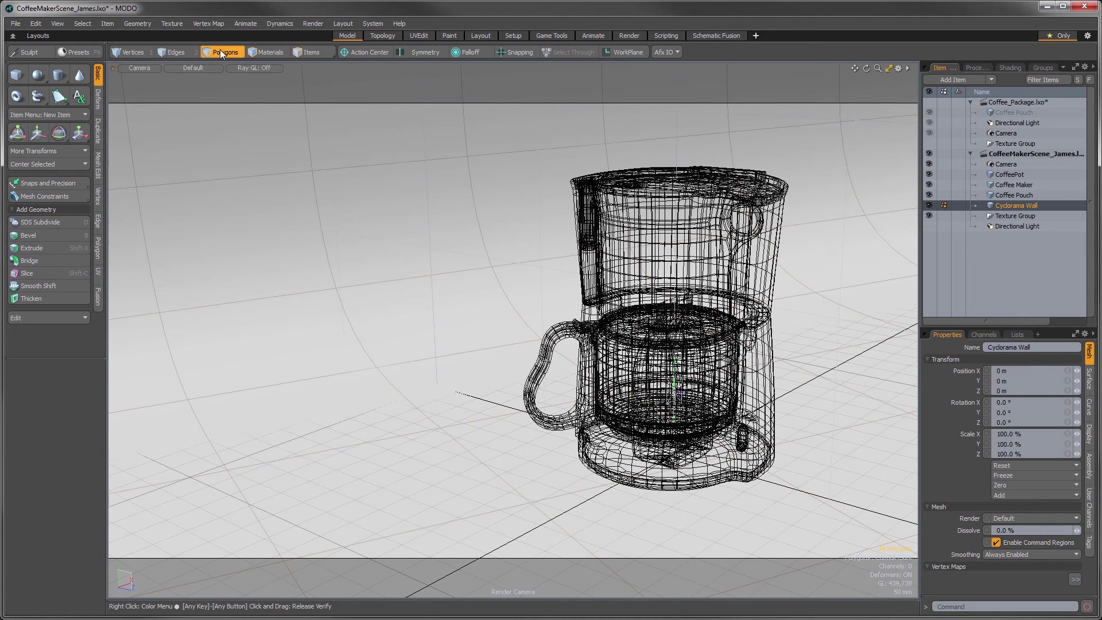
pyautogui.click(177, 52)
pyautogui.click(139, 53)
pyautogui.click(310, 52)
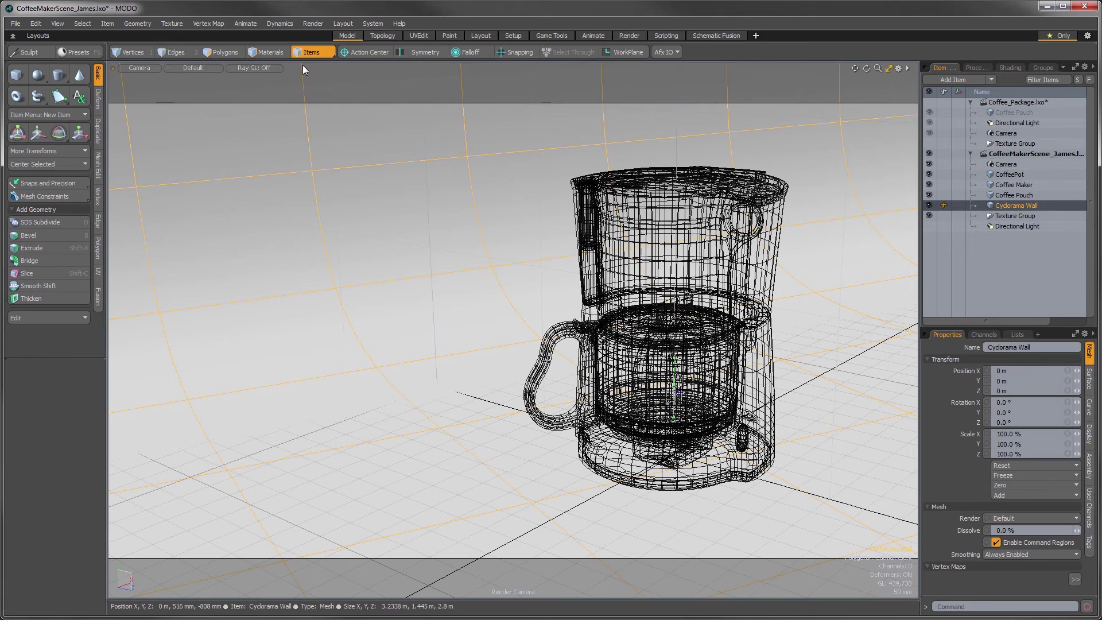
# Inspect the coffee pot and coffee maker in the viewport, then select Coffee Pouch in the Items list.
pyautogui.click(563, 330)
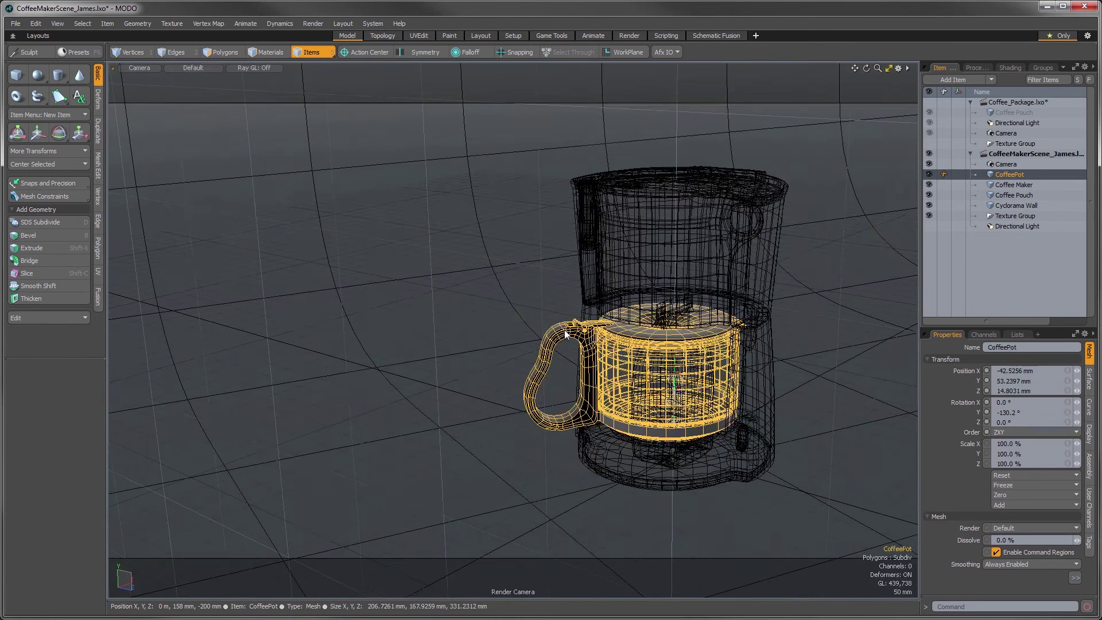
pyautogui.click(620, 259)
pyautogui.click(631, 344)
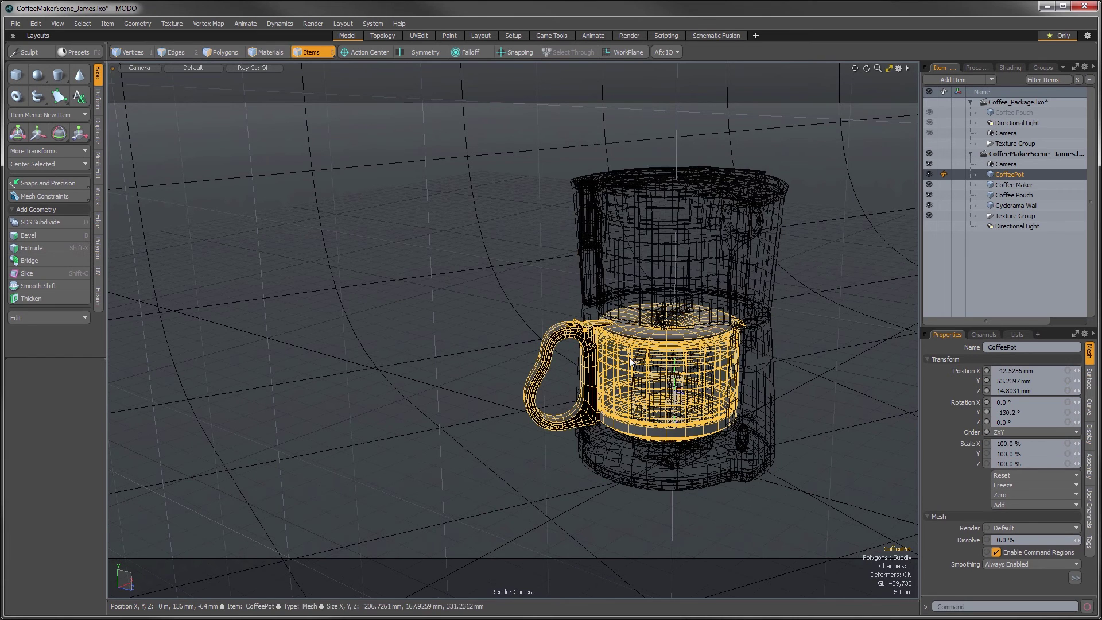
pyautogui.click(630, 276)
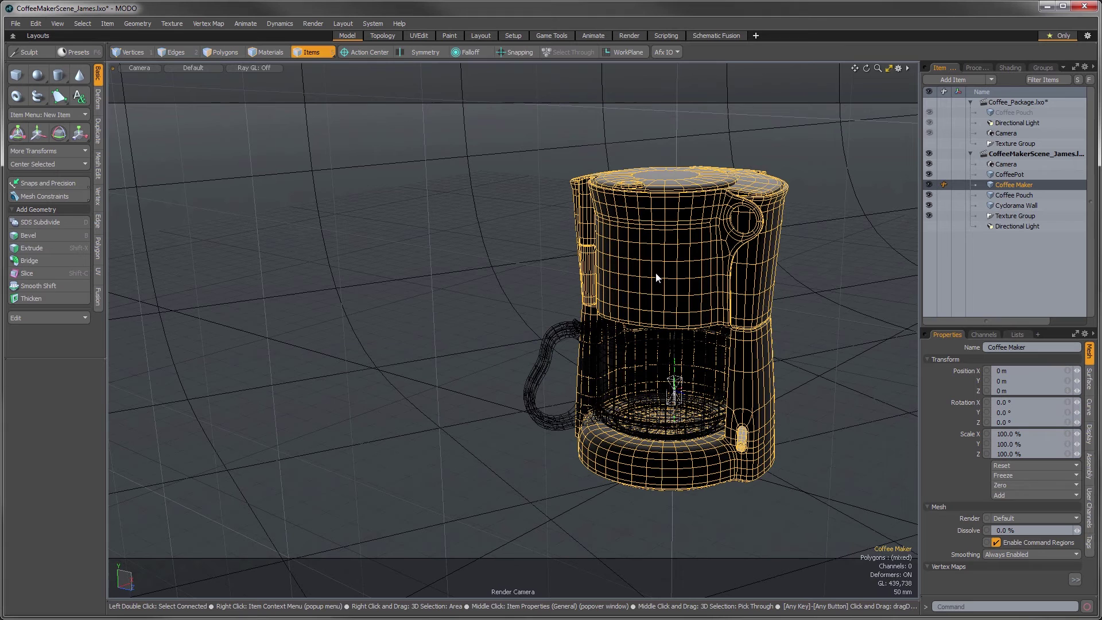
pyautogui.click(618, 374)
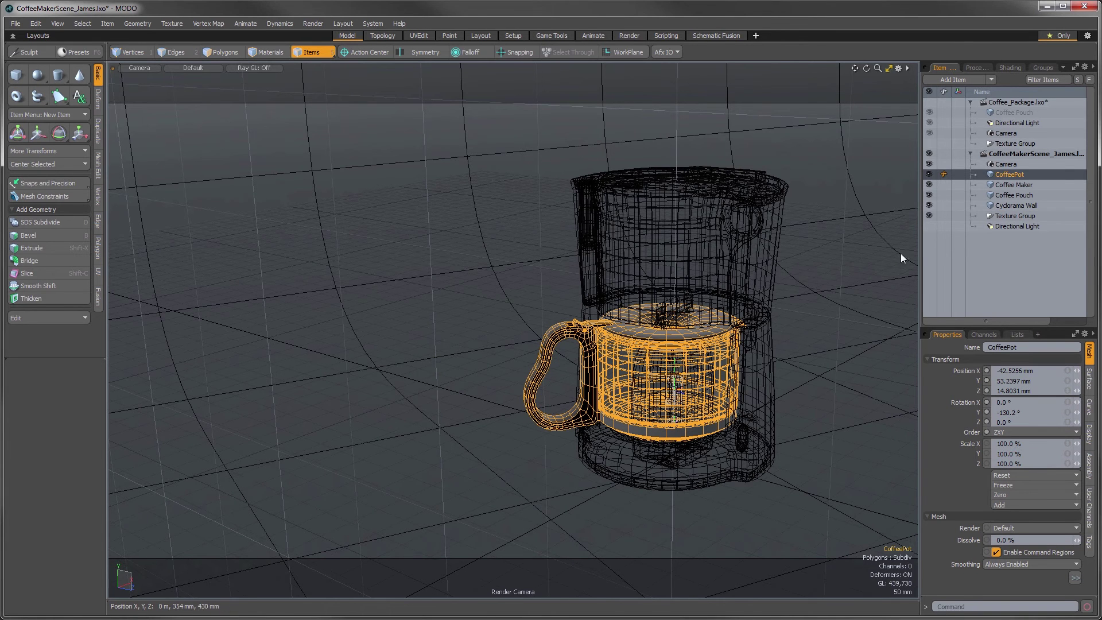
pyautogui.click(1024, 194)
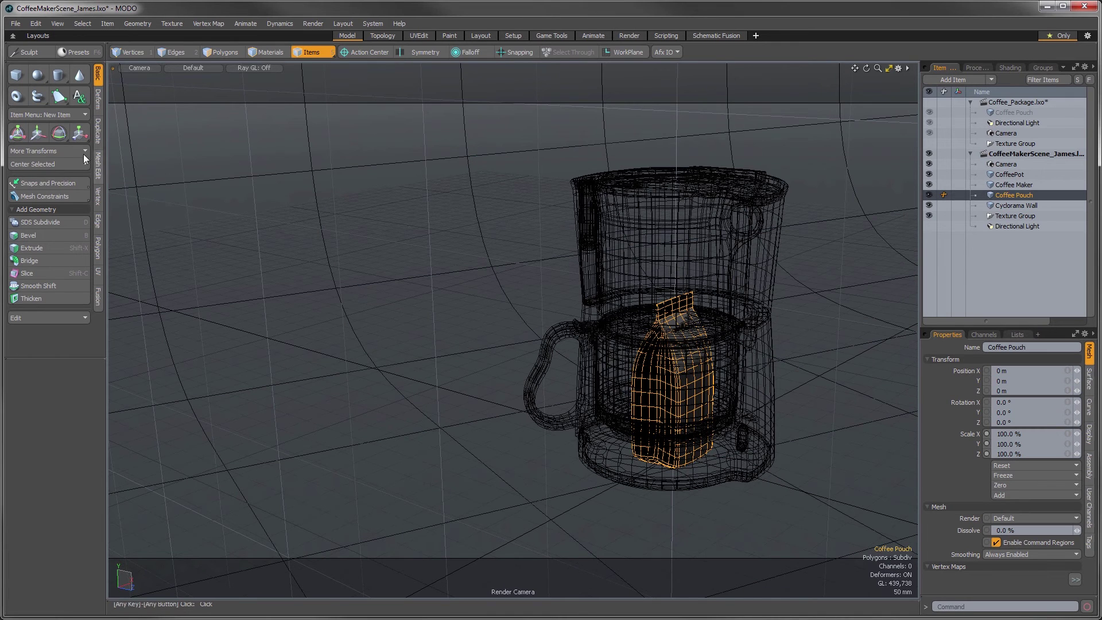
# Drag the Move gizmo handles to place the pouch at X −190 mm, Y 0 m, Z −208 mm.
pyautogui.click(37, 133)
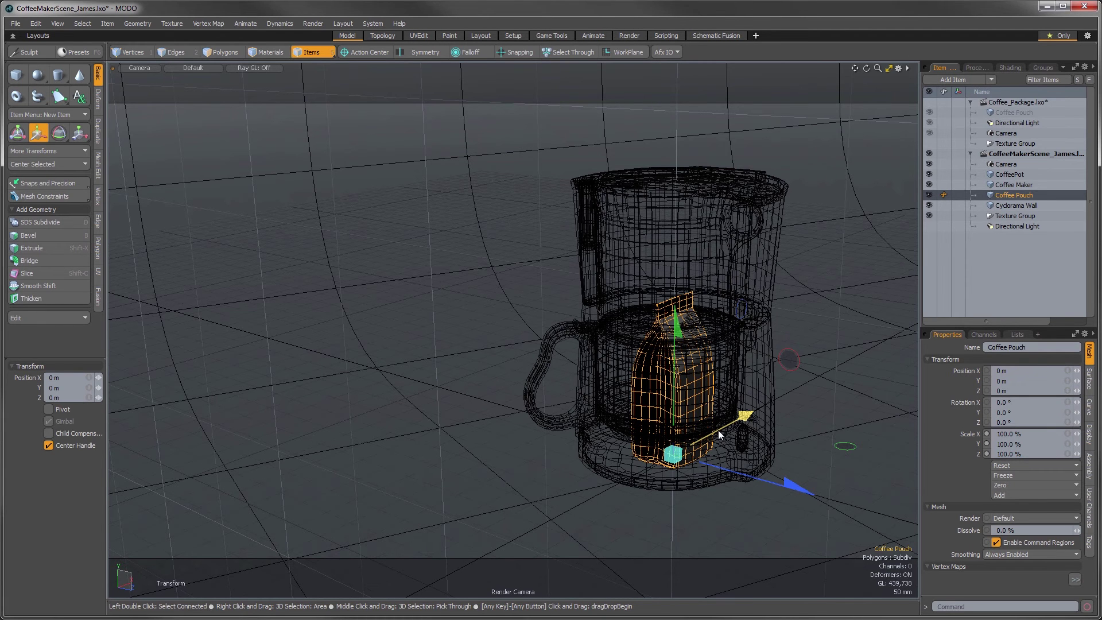
pyautogui.moveTo(718, 430); pyautogui.dragTo(630, 477)
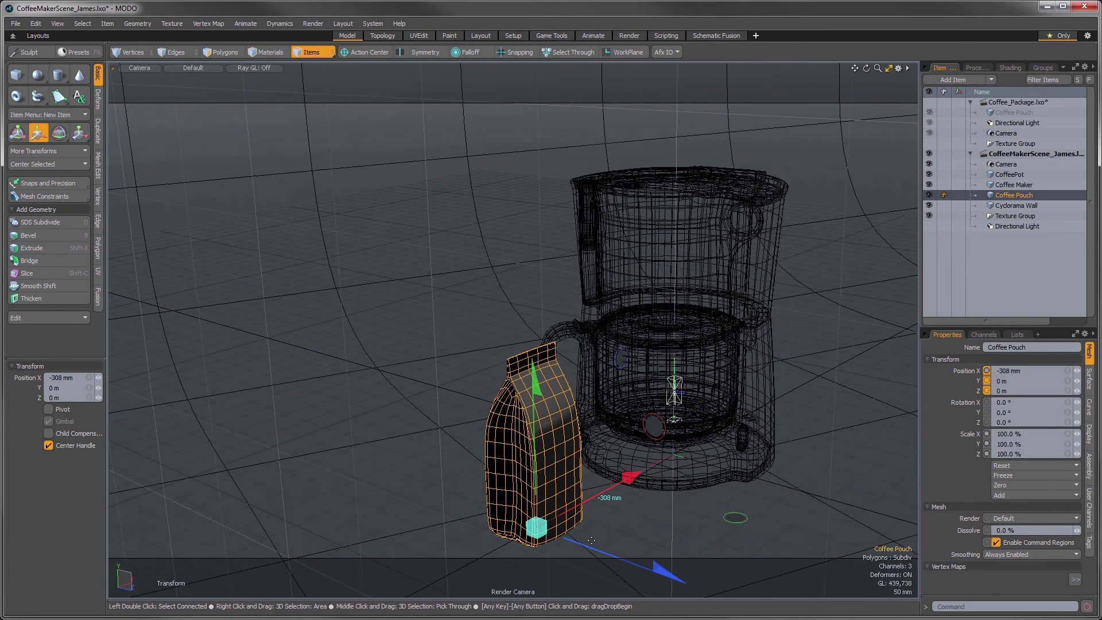
pyautogui.moveTo(591, 549); pyautogui.dragTo(439, 493)
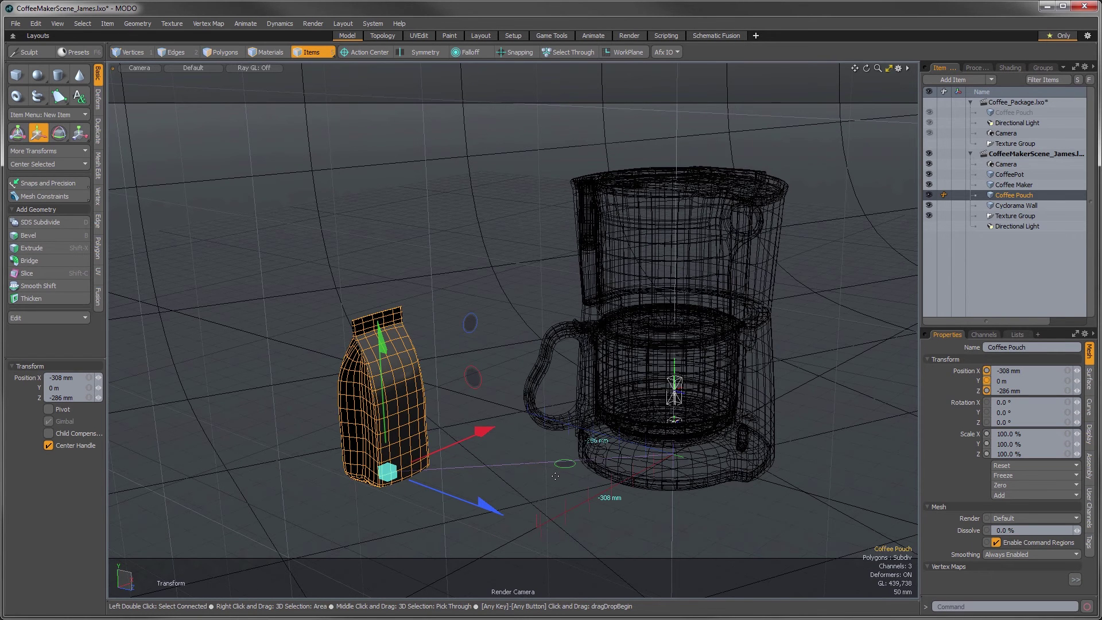
pyautogui.moveTo(565, 466); pyautogui.dragTo(656, 452)
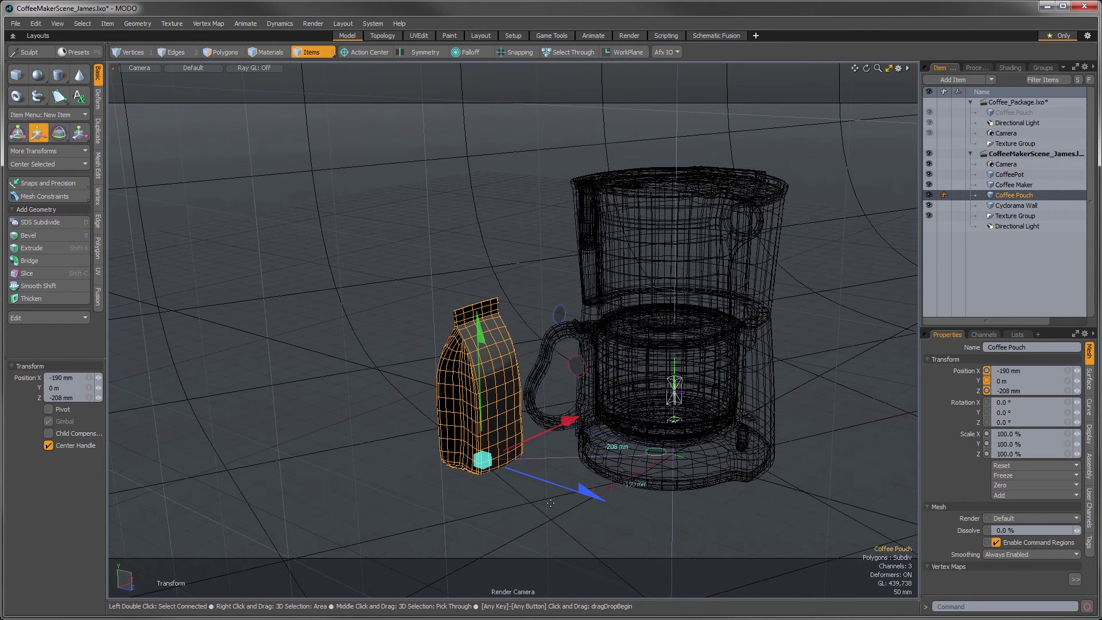
# Drop the Move tool and rotate the pouch −39° around Y with the Rotate tool.
pyautogui.press('q')
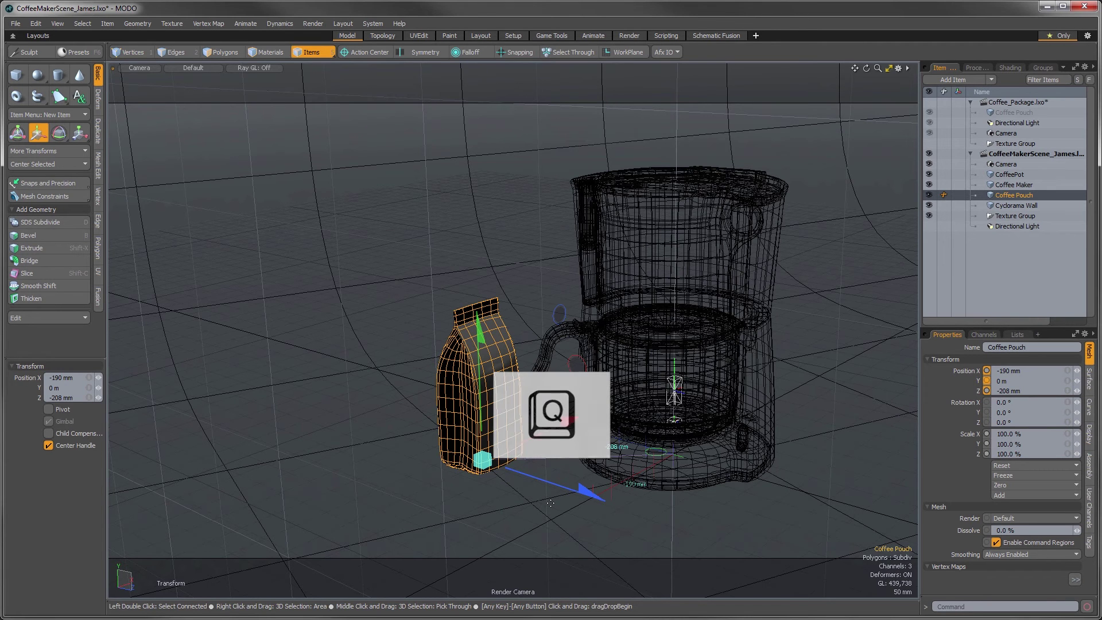
pyautogui.press('q')
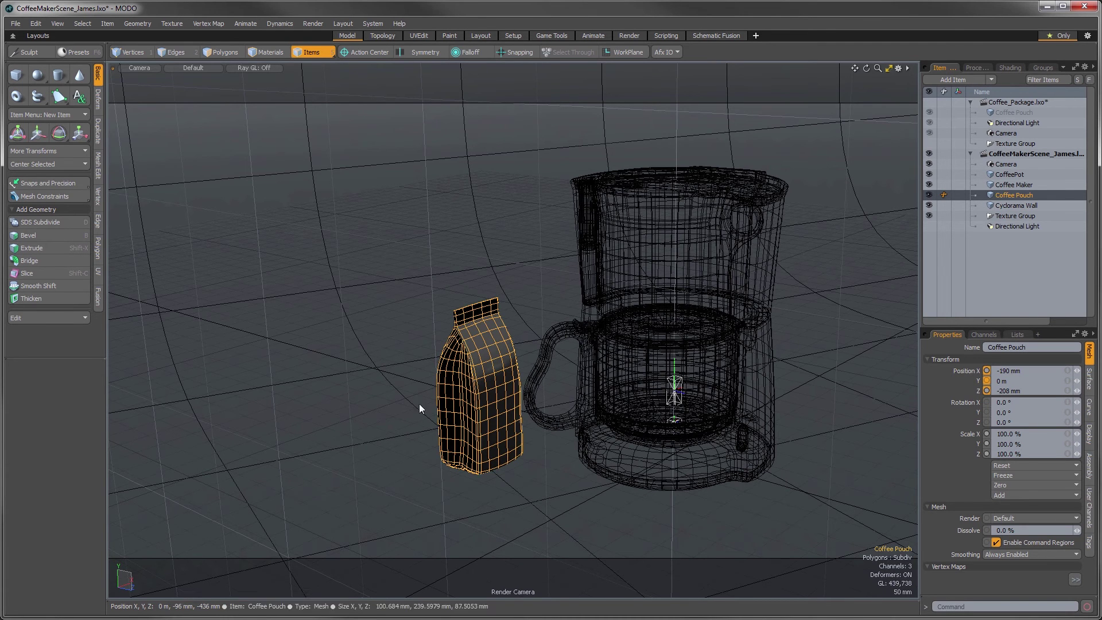
pyautogui.click(58, 133)
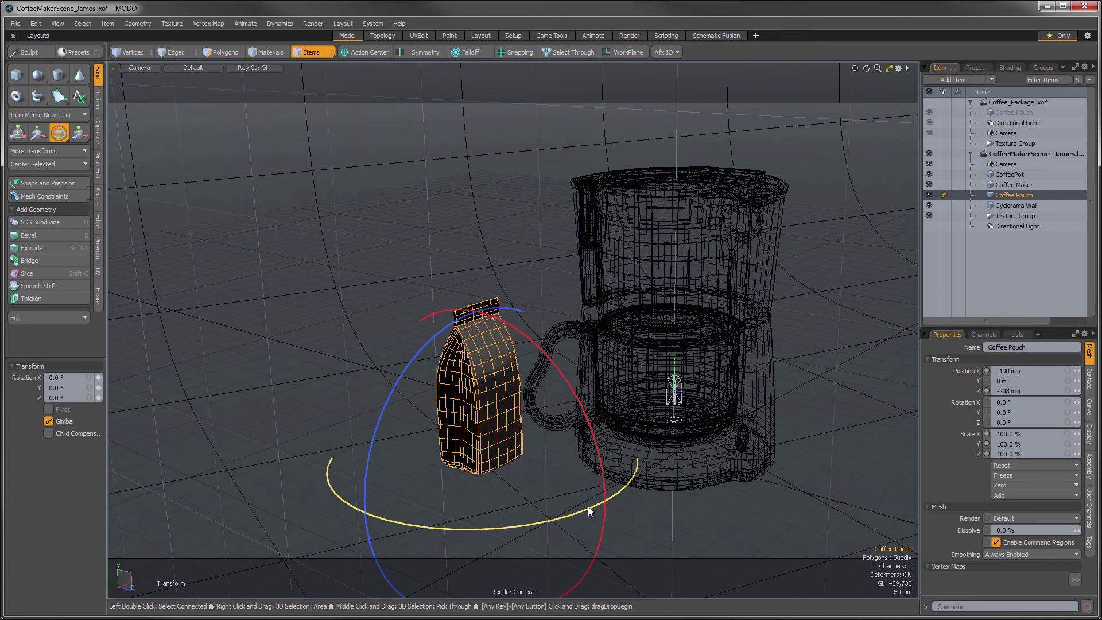
pyautogui.moveTo(588, 506); pyautogui.dragTo(452, 519)
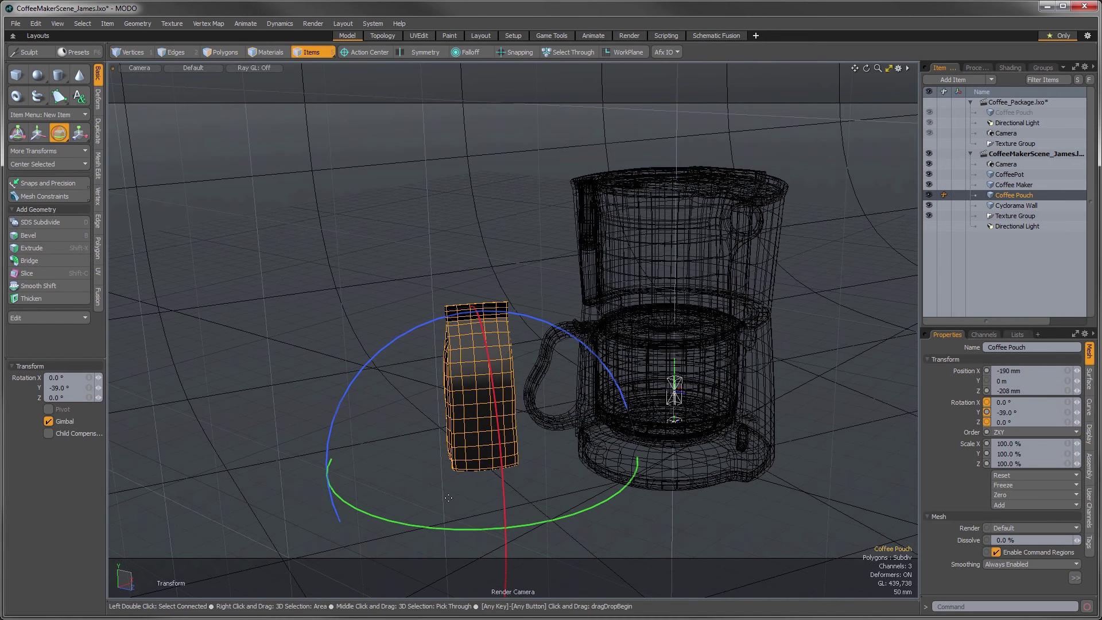
# Drop the Rotate tool and zoom in slightly on the angled pouch.
pyautogui.press('q')
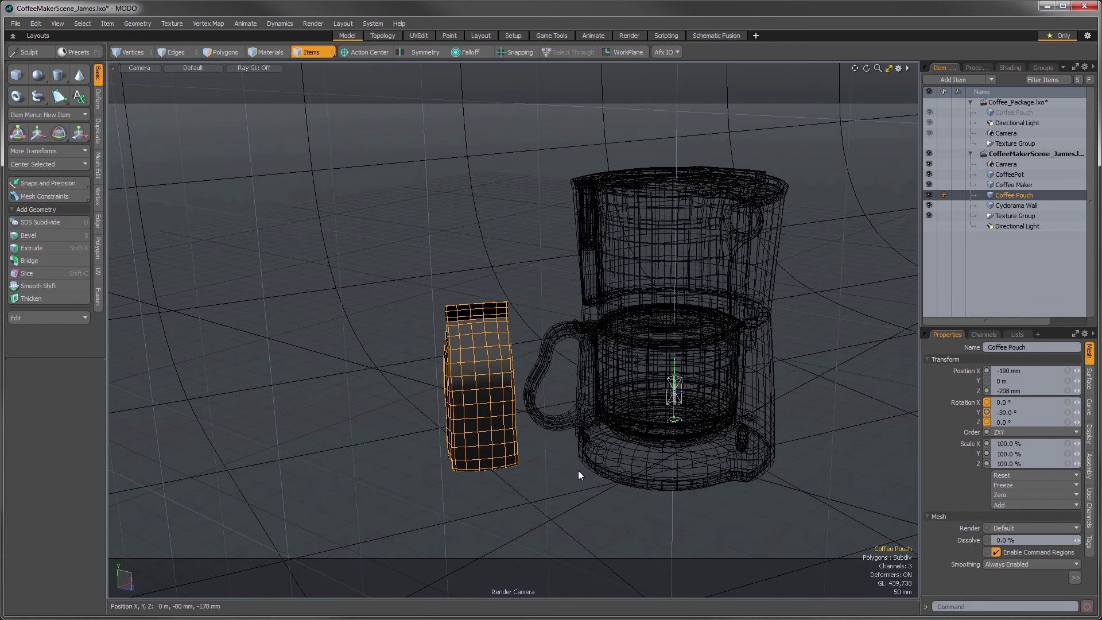
pyautogui.keyDown('ctrl'); pyautogui.keyDown('alt'); pyautogui.moveTo(577, 469); pyautogui.dragTo(556, 378); pyautogui.keyUp('alt'); pyautogui.keyUp('ctrl')
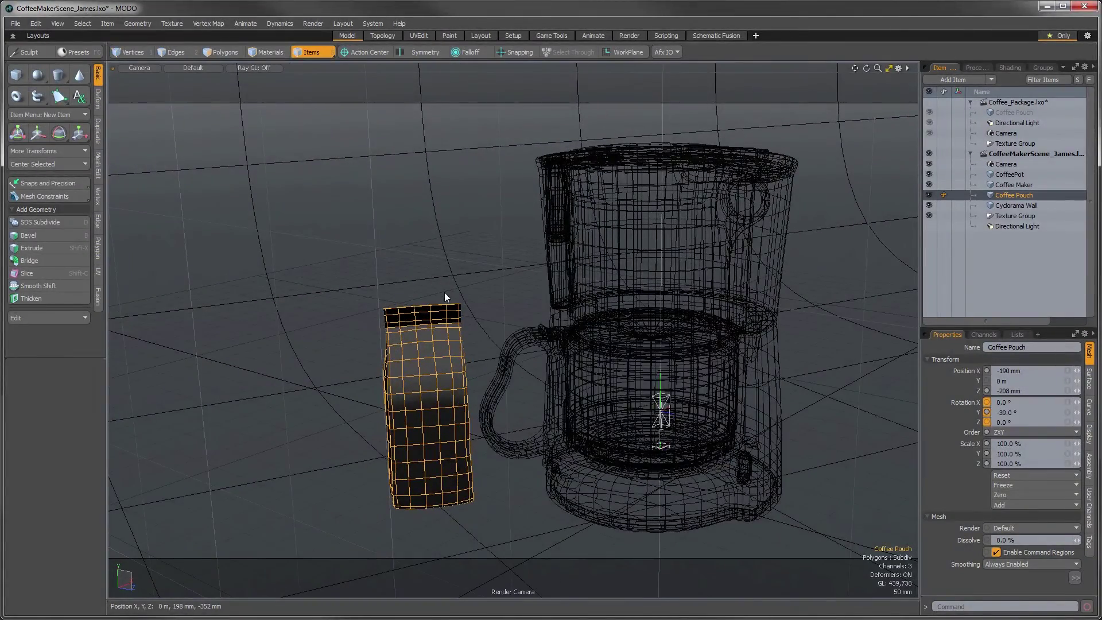
# Render an F8 preview of the pouch and coffee maker, then move the Preview window to the top-left.
pyautogui.press('F8')
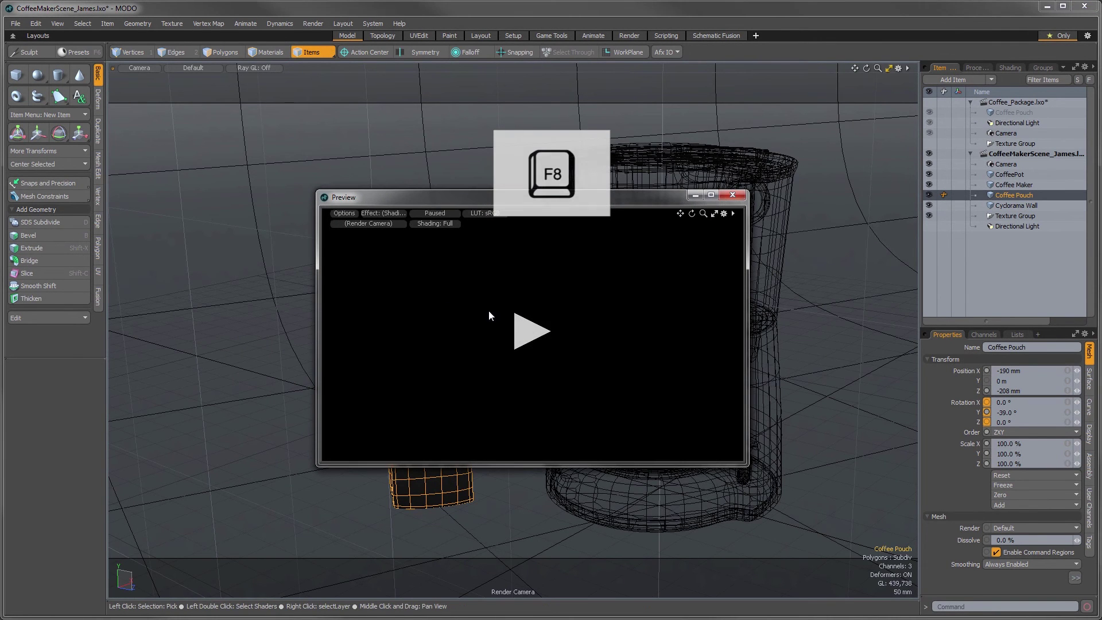
pyautogui.click(522, 325)
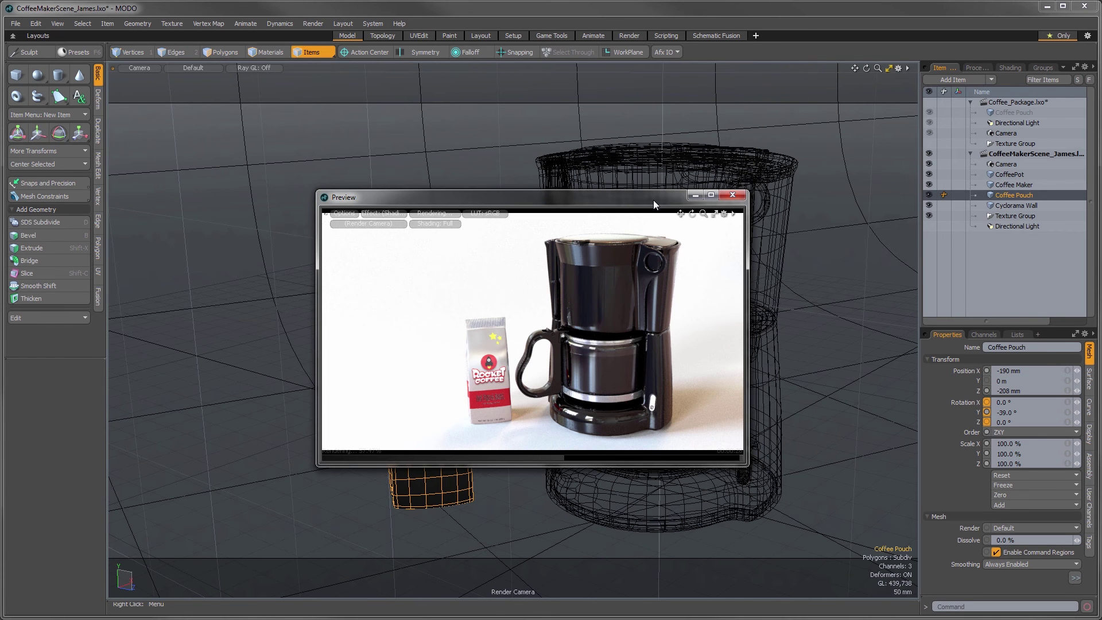
pyautogui.moveTo(653, 199); pyautogui.dragTo(452, 81)
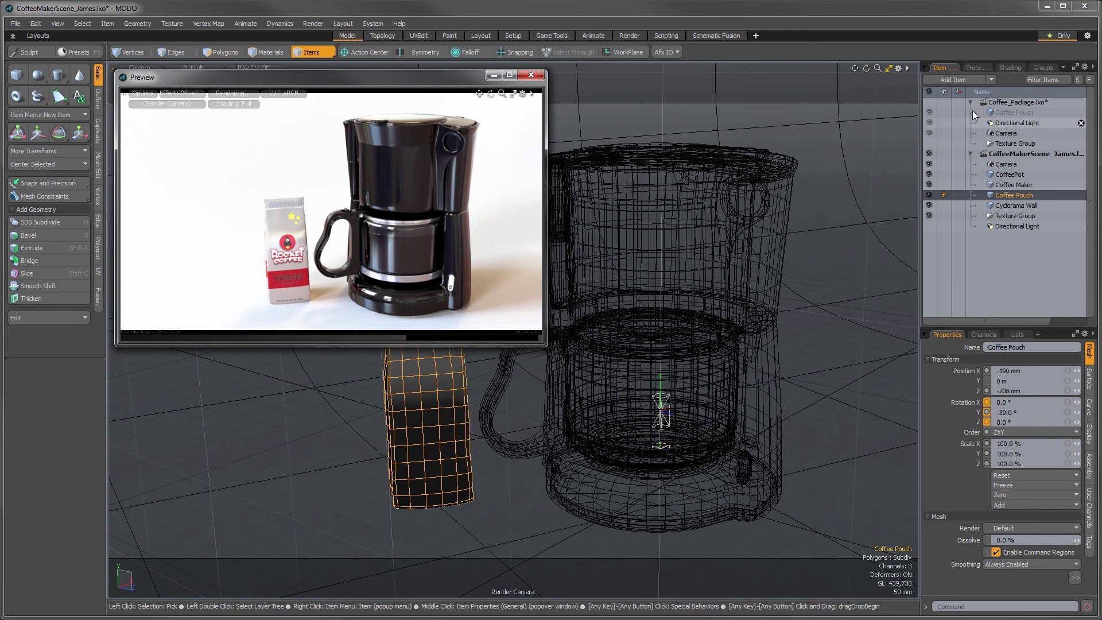
# Instance Coffee Pouch from its Item List context menu to create Coffee Pouch_2.
pyautogui.rightClick(1008, 194)
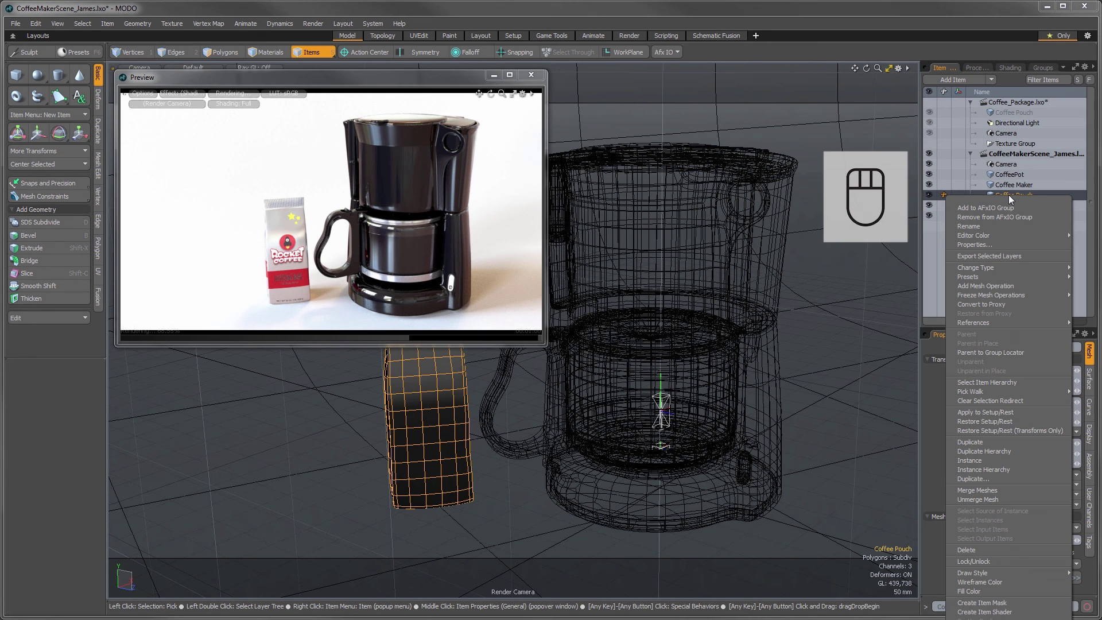
pyautogui.click(983, 459)
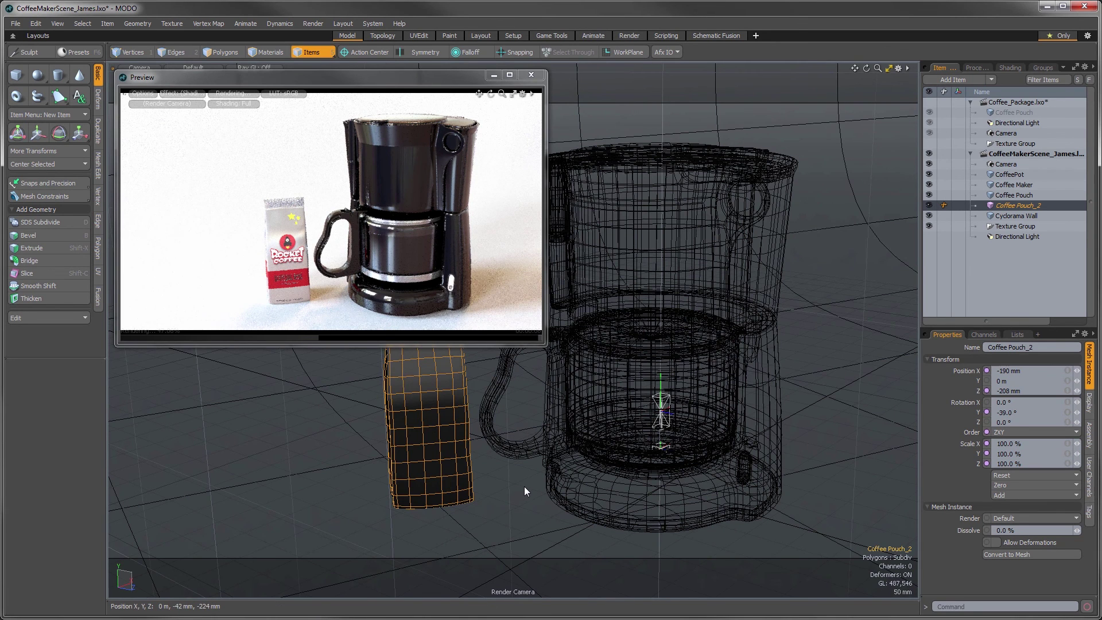
# Move Coffee Pouch_2 left of the original pouch, to X −288 mm, Z −252 mm.
pyautogui.press('w')
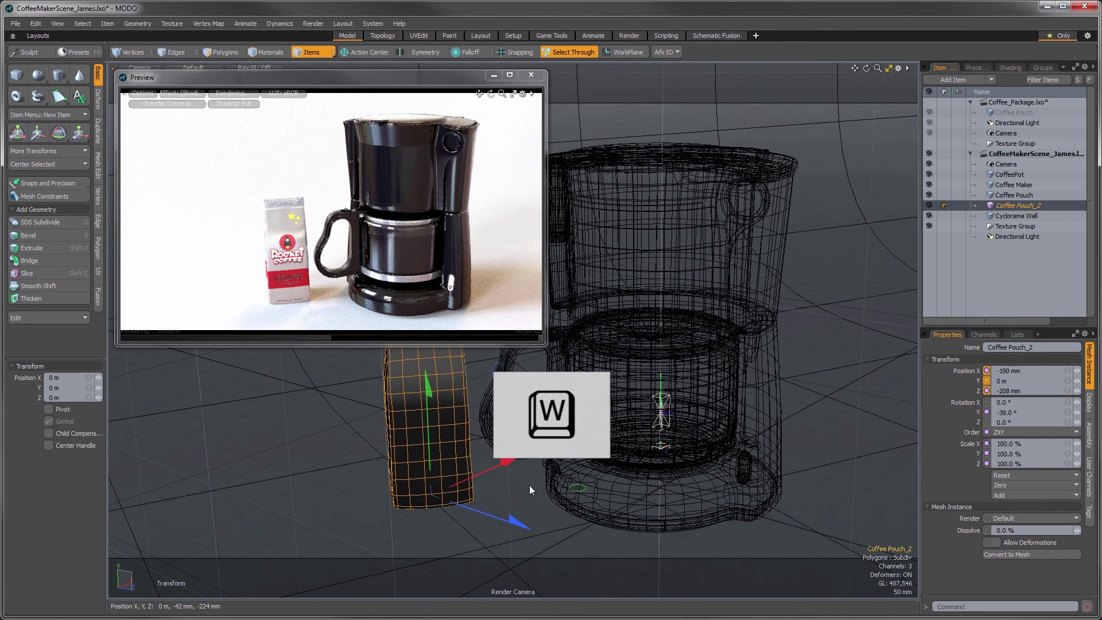
pyautogui.moveTo(577, 485); pyautogui.dragTo(498, 507)
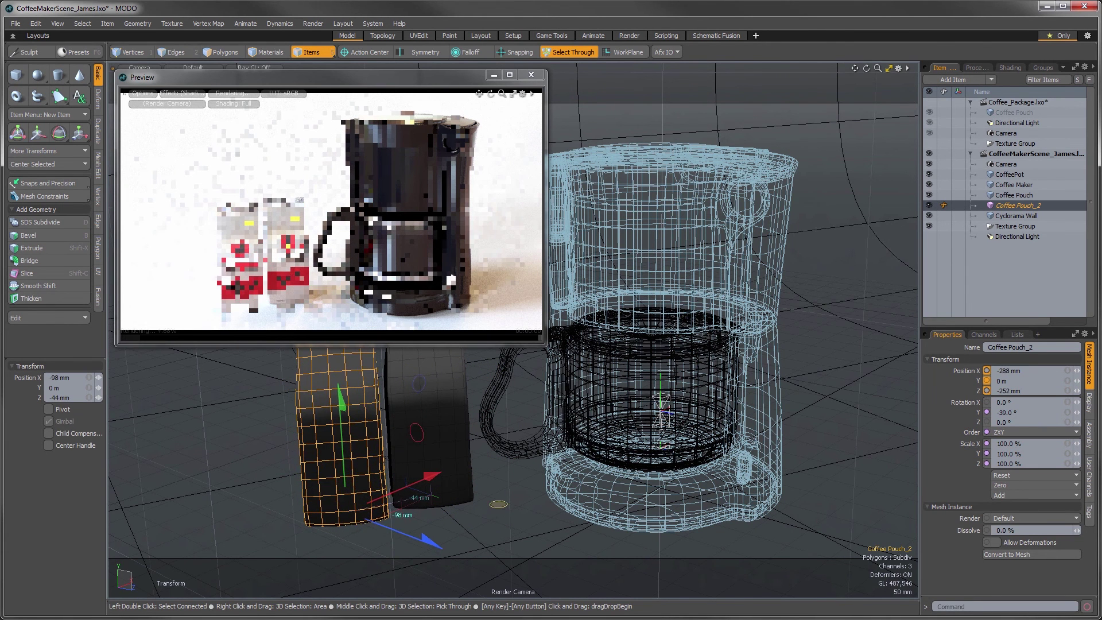
pyautogui.press('space')
pyautogui.press('q')
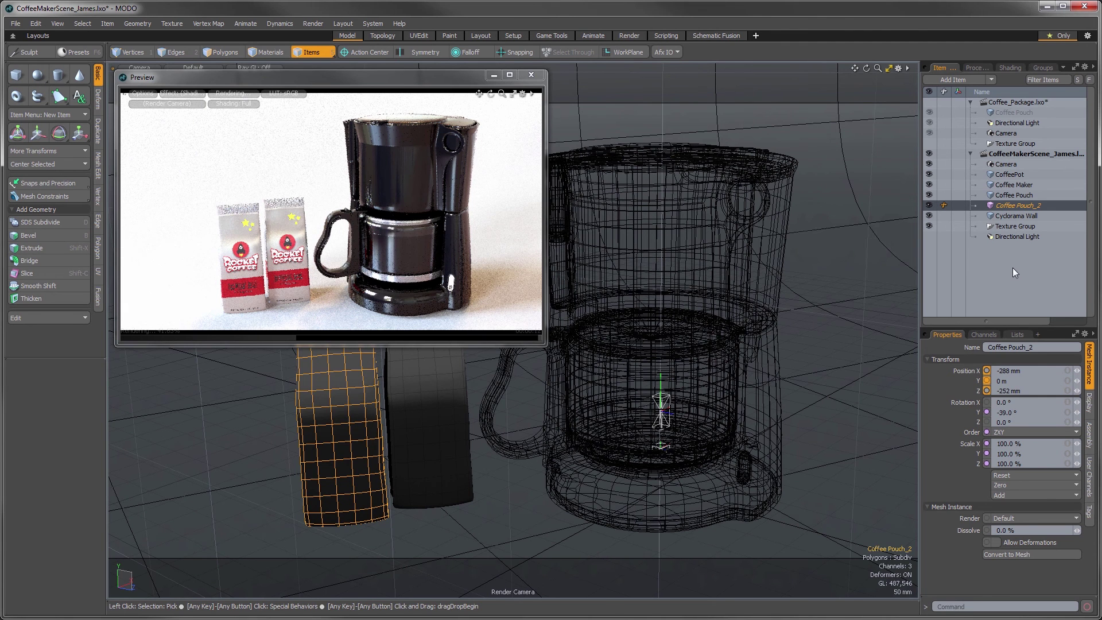
# Group Coffee Pouch and Coffee Pouch_2 with Ctrl+G into a new Group Locator, checking its contents.
pyautogui.click(1010, 194)
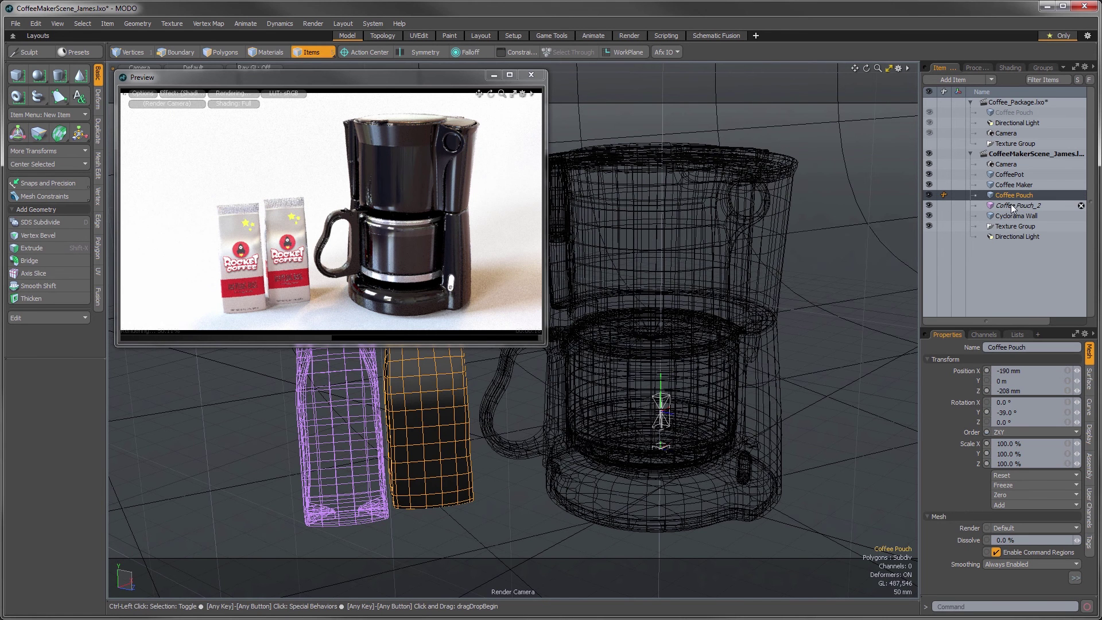
pyautogui.keyDown('ctrl'); pyautogui.click(1011, 205); pyautogui.keyUp('ctrl')
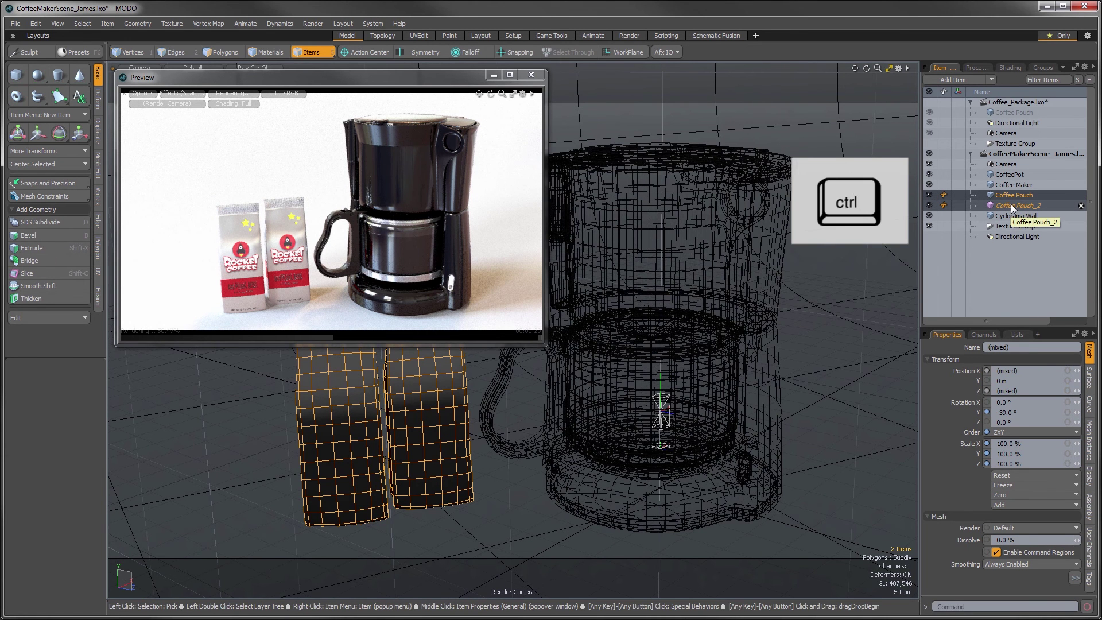
pyautogui.hotkey('ctrl', 'g')
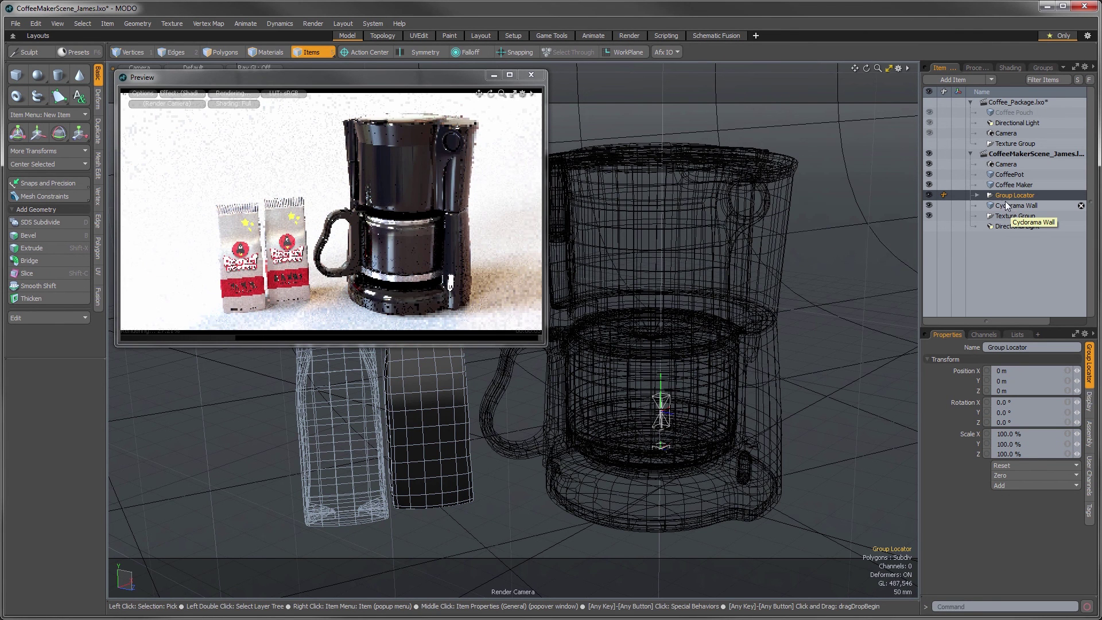
pyautogui.click(976, 195)
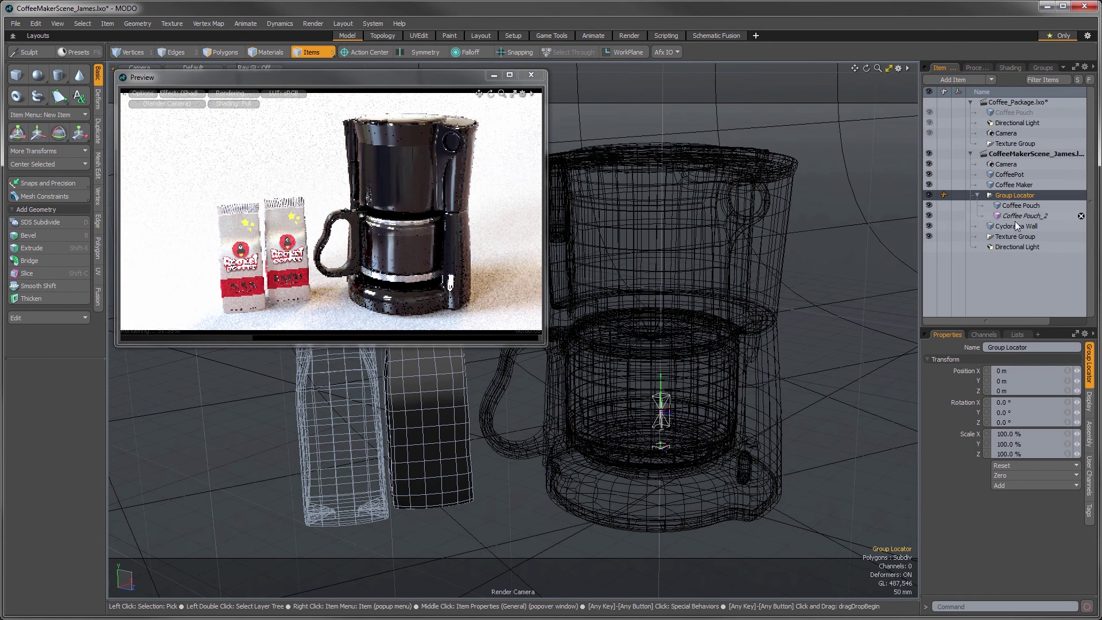
pyautogui.click(978, 195)
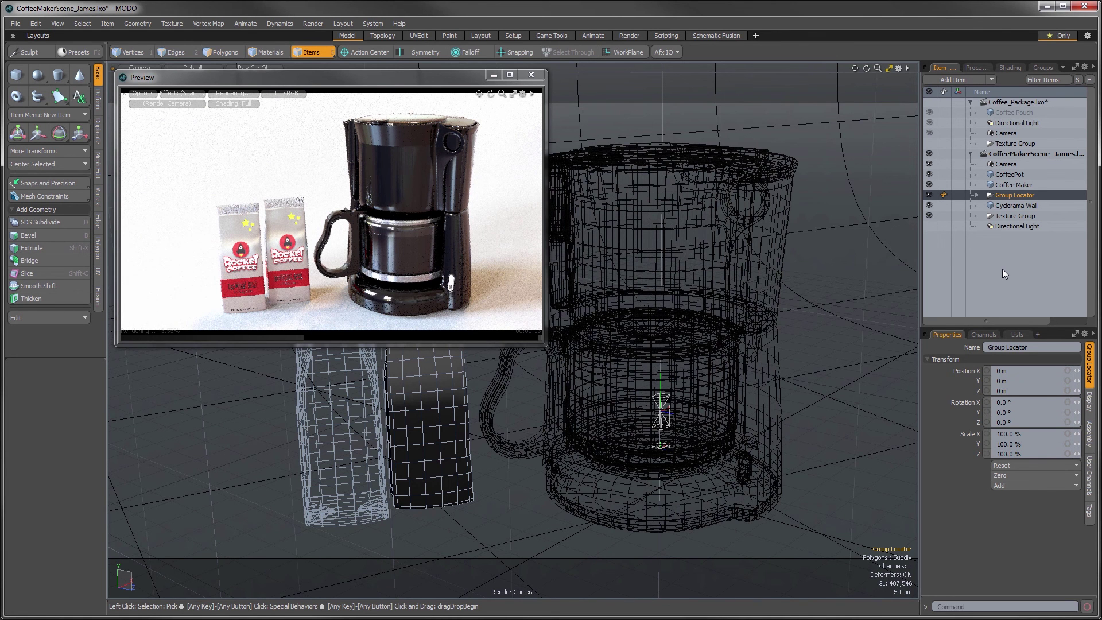
# Rename the Group Locator holding both pouches to 'Coffee Bags'.
pyautogui.doubleClick(1010, 196)
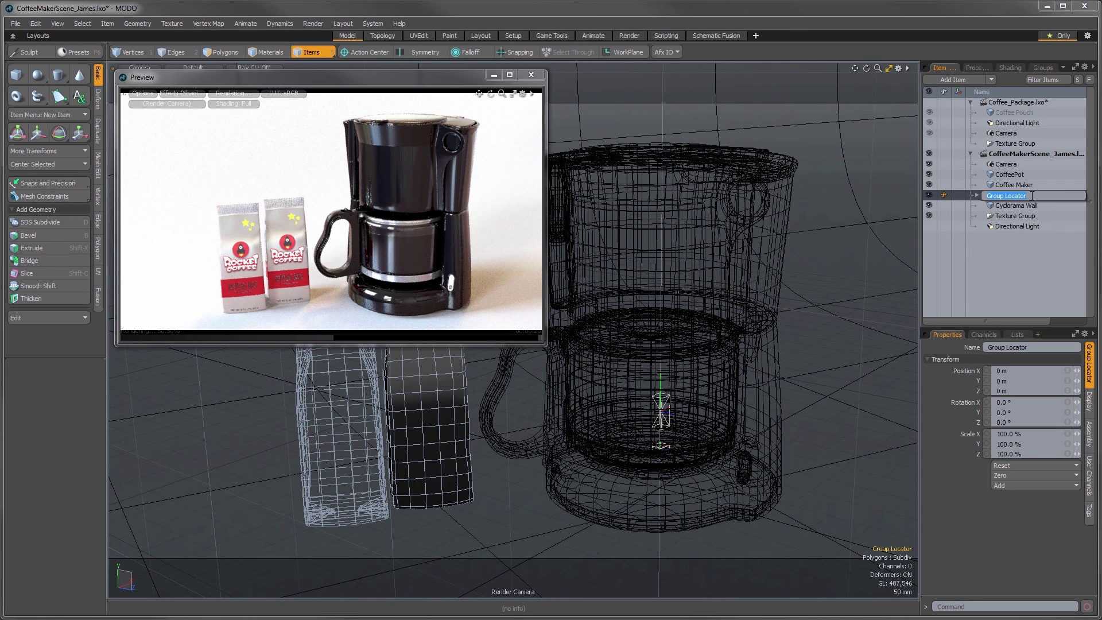
pyautogui.write('Coffee Bags')
pyautogui.press('Return')
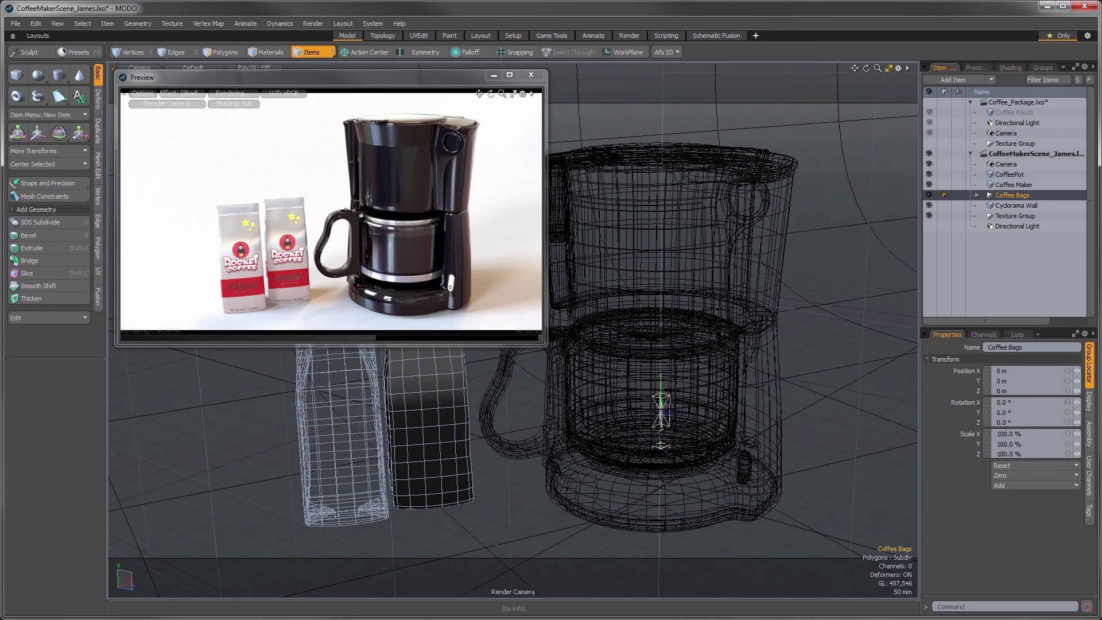
# Save As into Video_03, replacing Scene_James with _wPackage to make CoffeeMaker_wPackage.lxo.
pyautogui.click(16, 24)
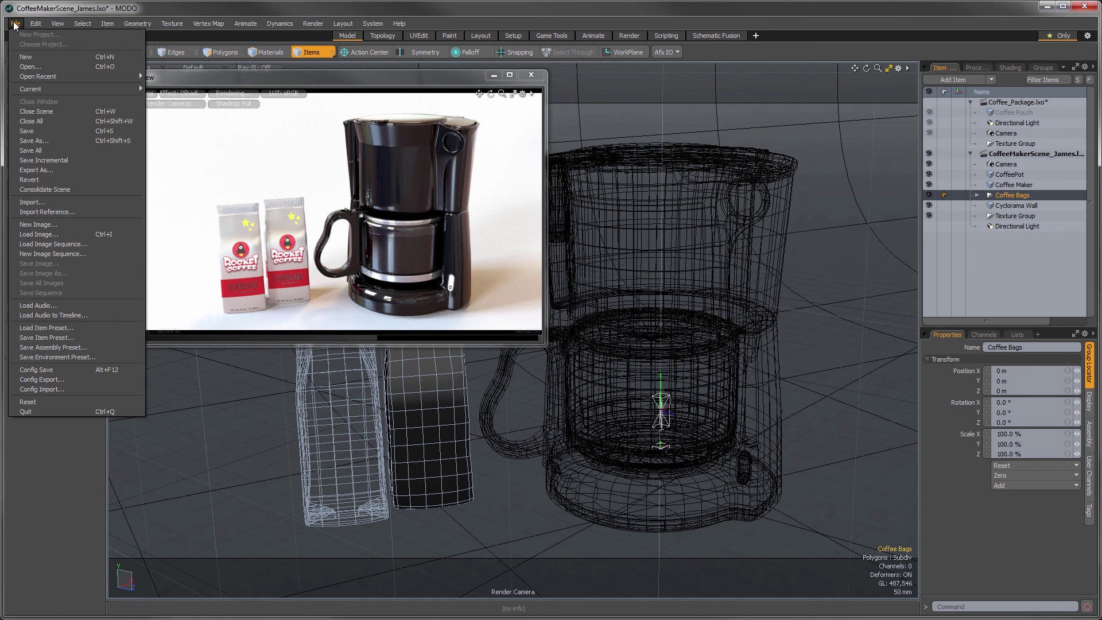
pyautogui.click(35, 138)
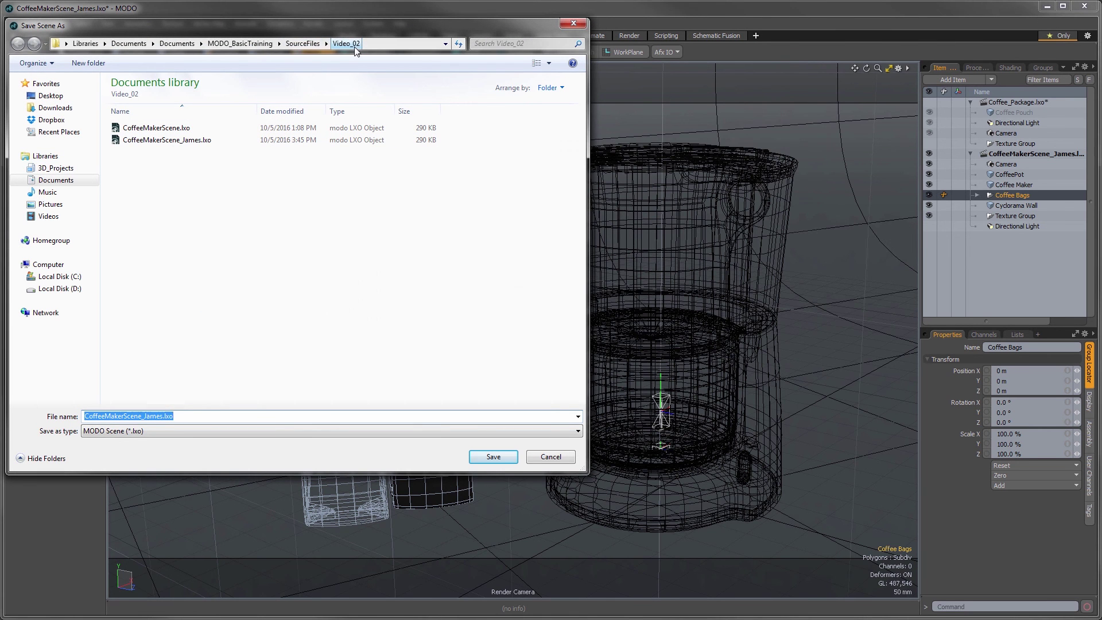
pyautogui.click(325, 44)
pyautogui.click(344, 82)
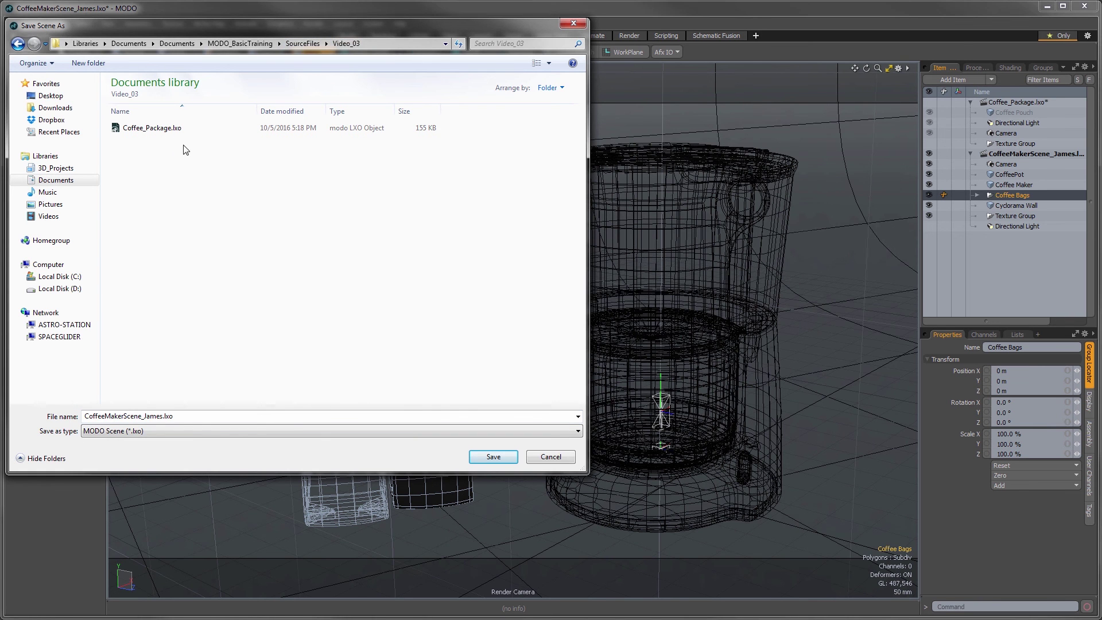
pyautogui.click(124, 419)
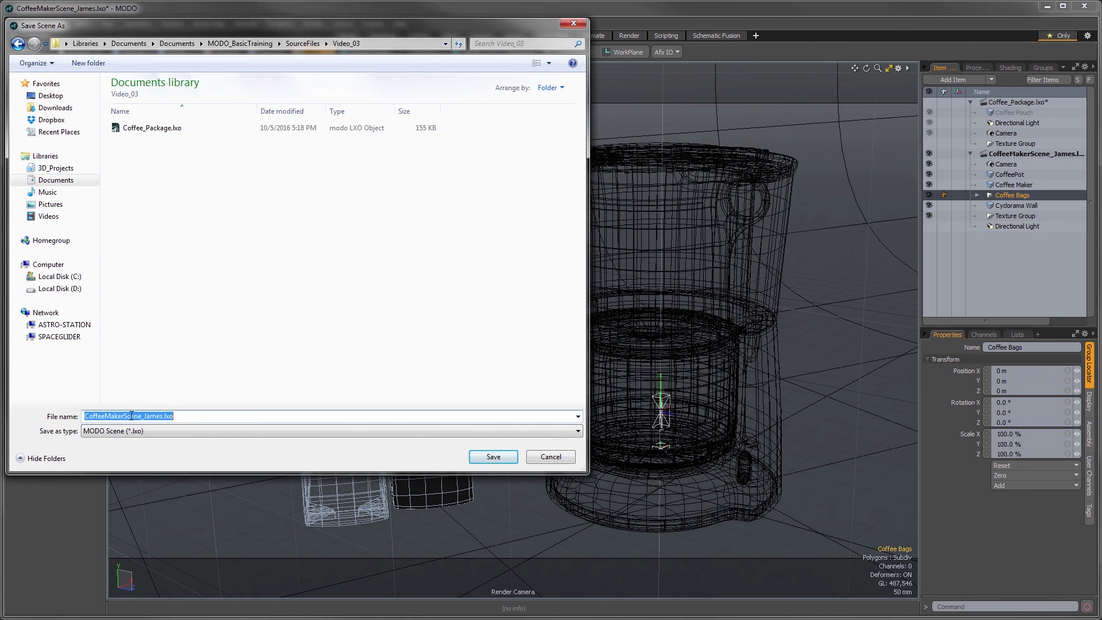
pyautogui.moveTo(122, 418); pyautogui.dragTo(162, 417)
pyautogui.write('_wPacka')
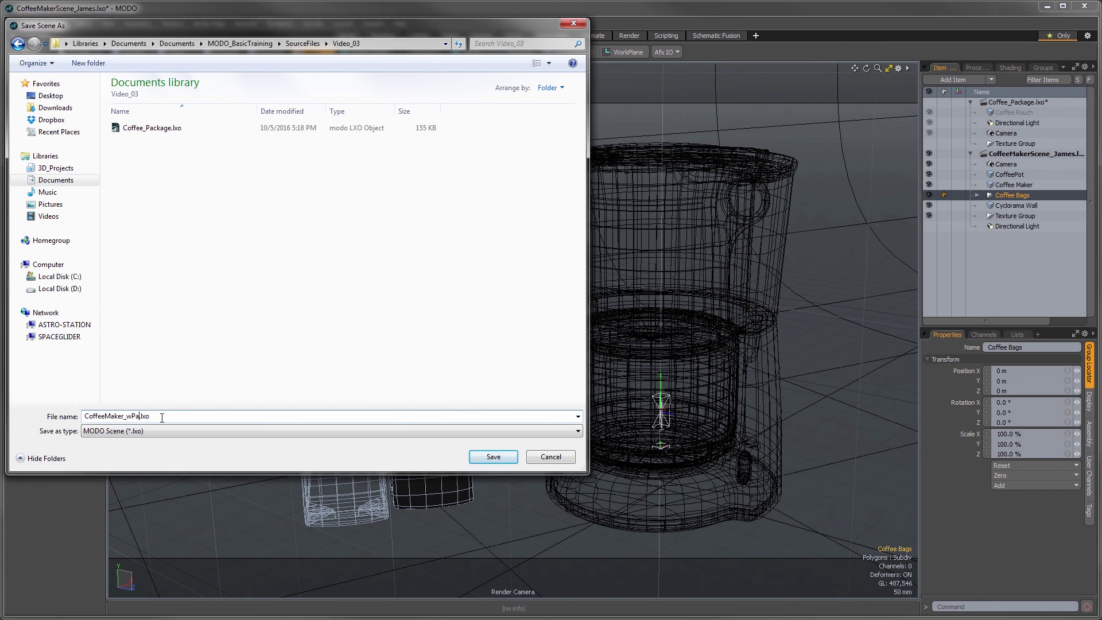
pyautogui.write('ge')
pyautogui.click(492, 457)
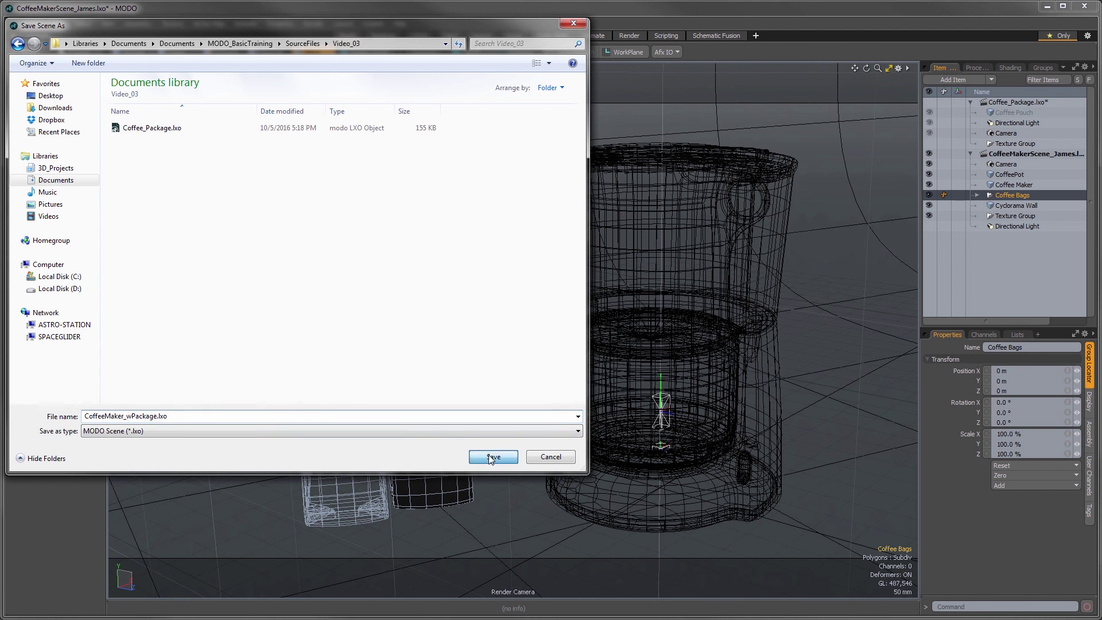